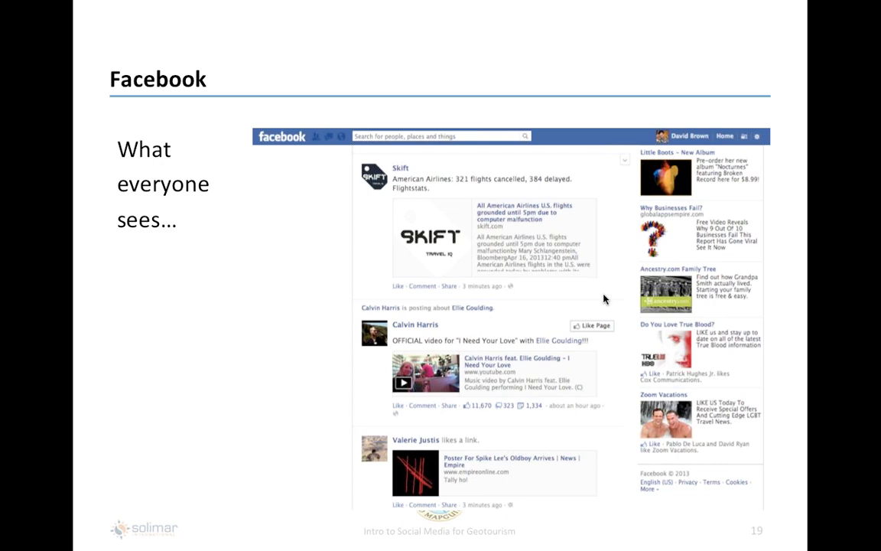
- Advance the slideshow through slide 20 to slide 21, 'Facebook – Brand Page'
key(Right)
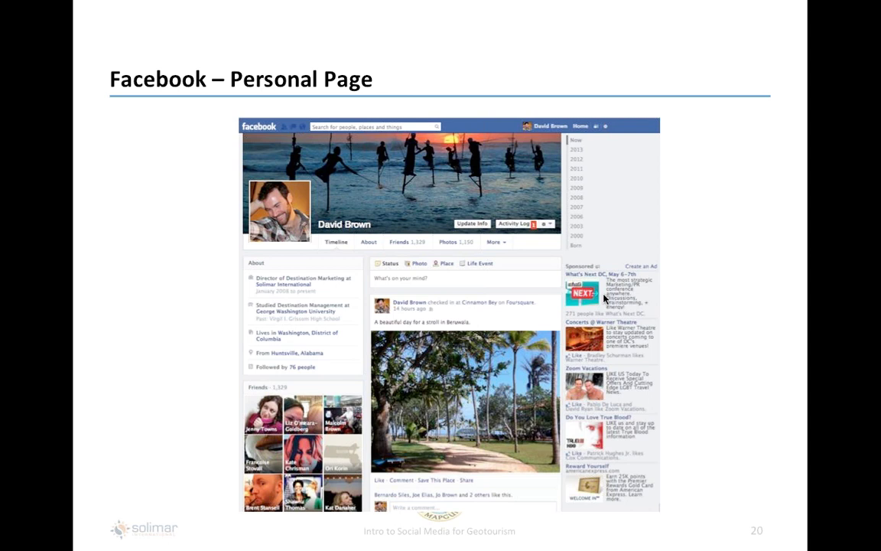
key(Right)
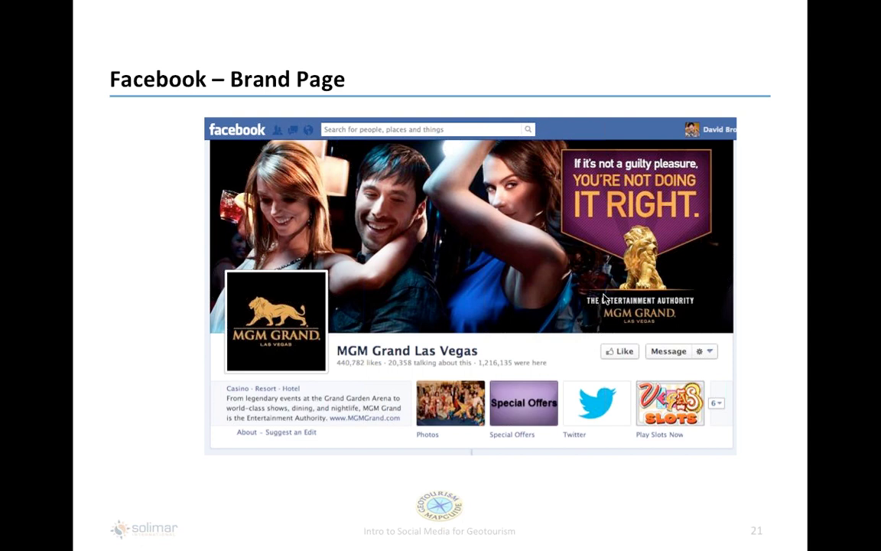
- Advance past slide 22's Hilton Hotels & Resorts example to the start-your-own-account slide
key(Right)
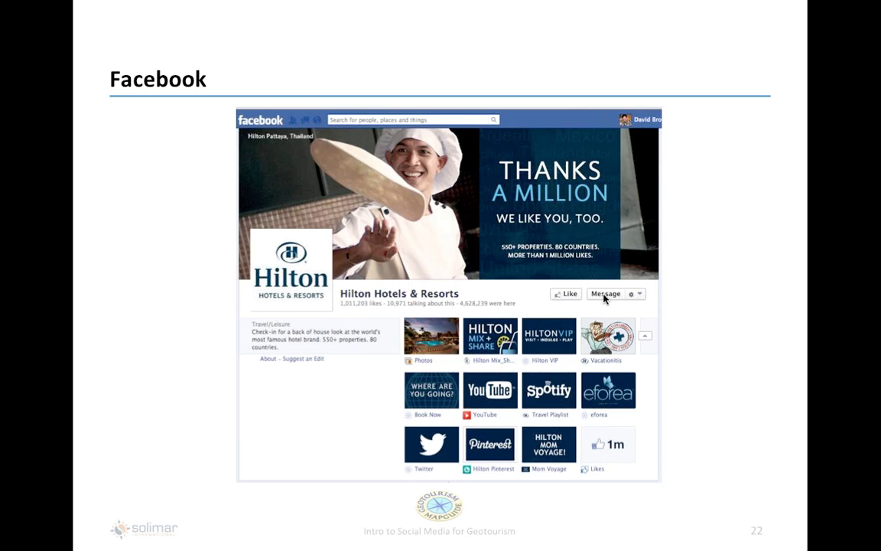
click(604, 298)
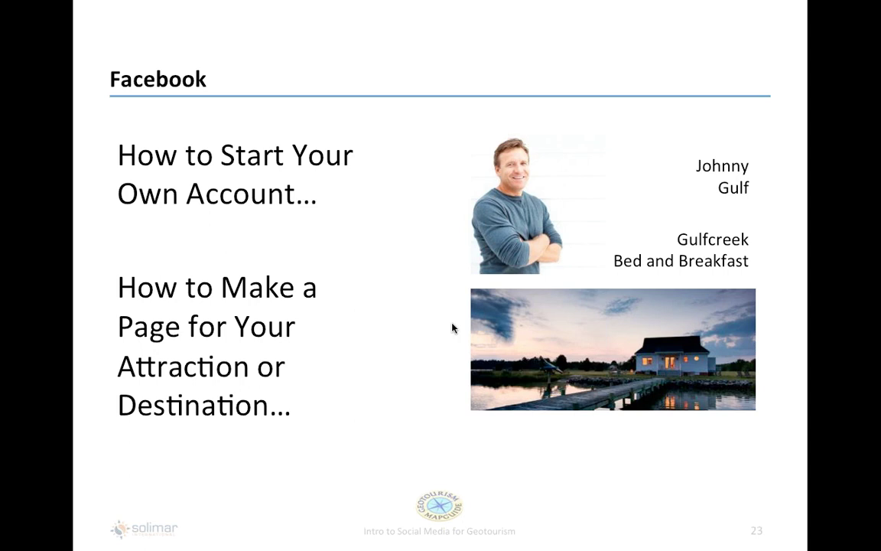
- Advance to slide 24 'Create an Account' and end the slideshow
click(366, 329)
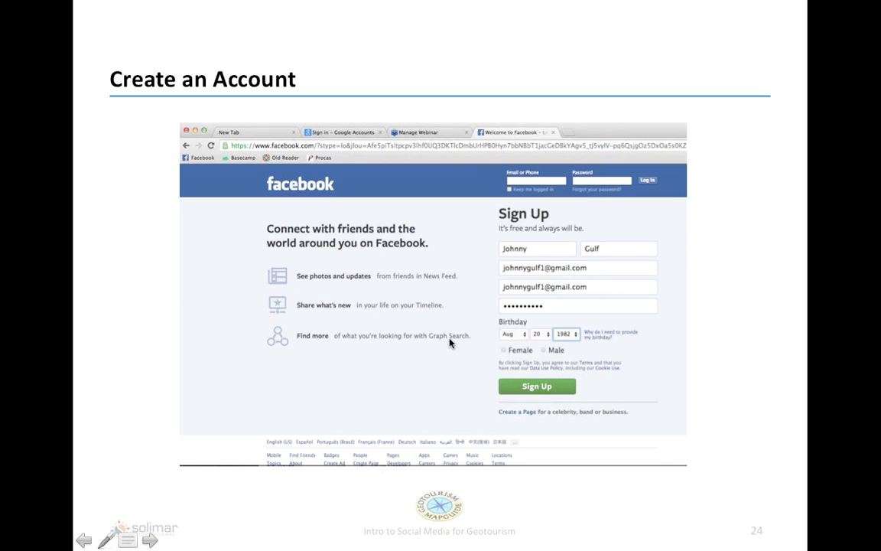
key(Escape)
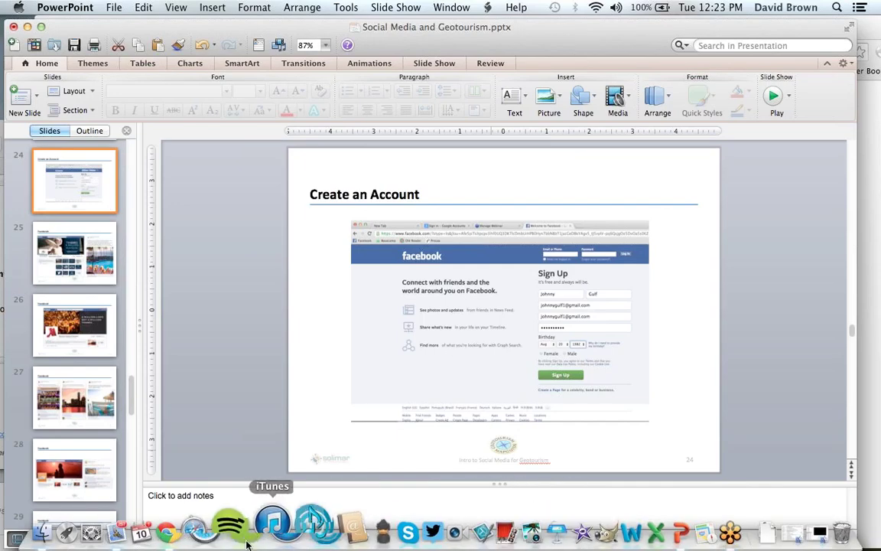
- Bring Chrome forward on the 'Find your friends' page, maximized, with the save-password bar dismissed
click(191, 528)
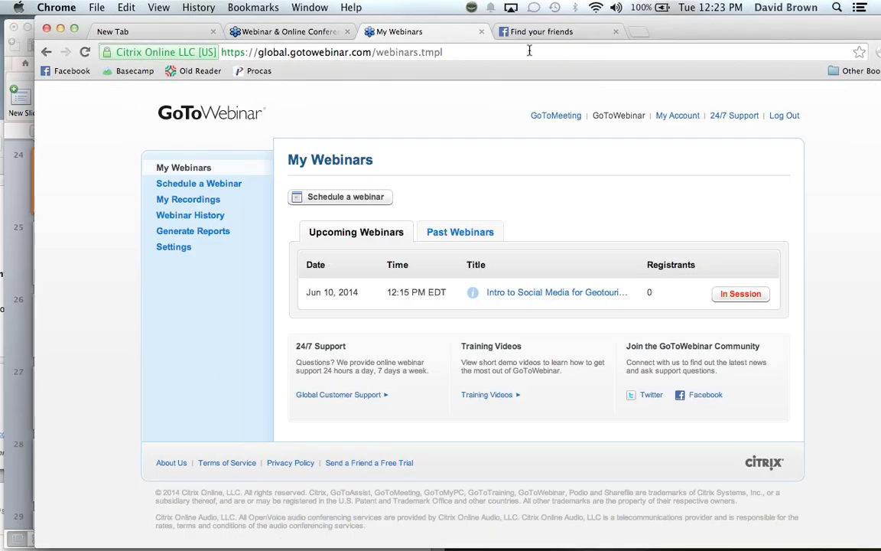
click(557, 35)
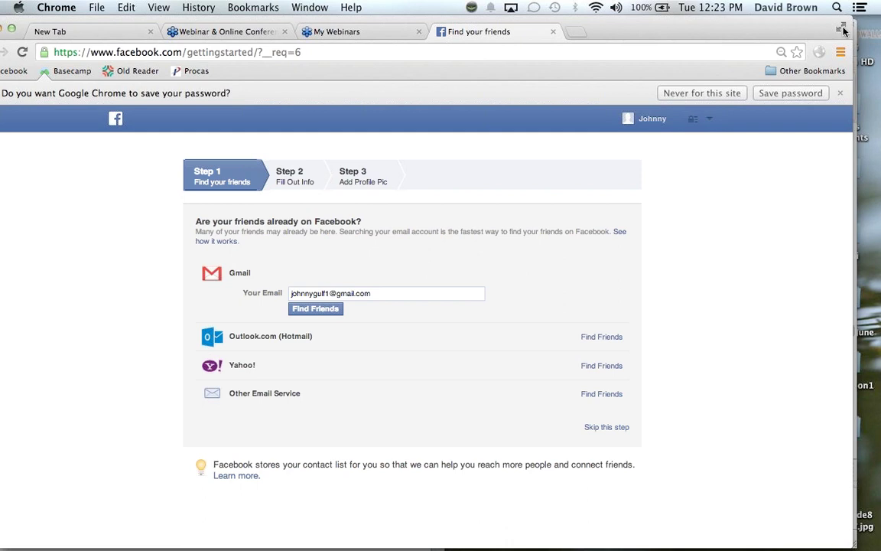
click(843, 29)
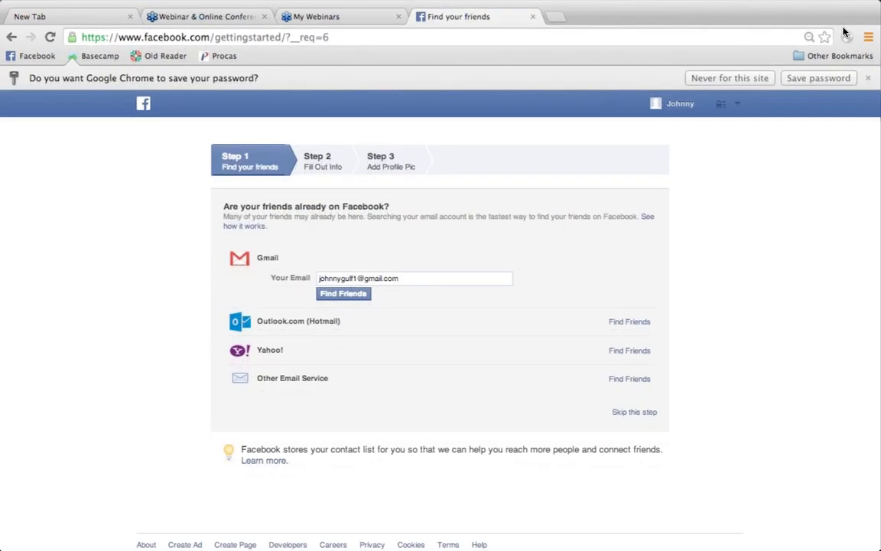
click(762, 79)
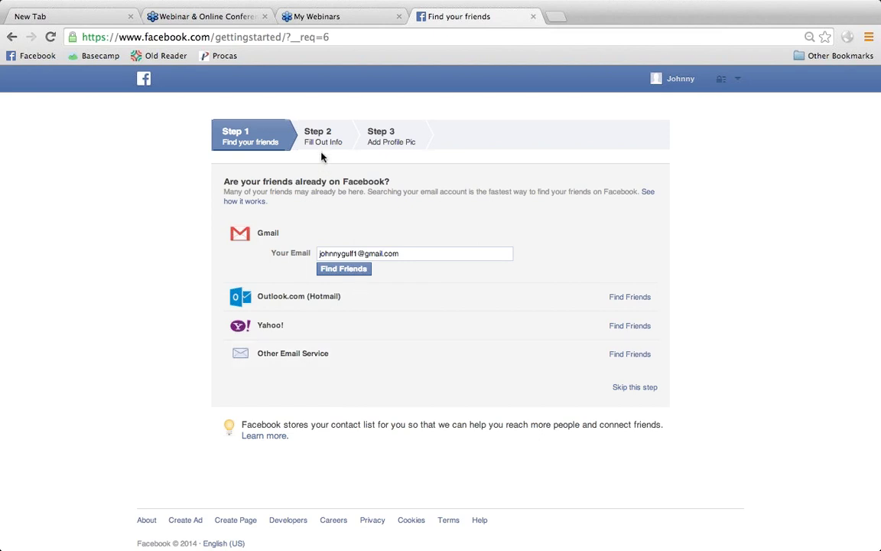
- Skip the find-your-friends step and confirm the skip in the dialog
click(635, 388)
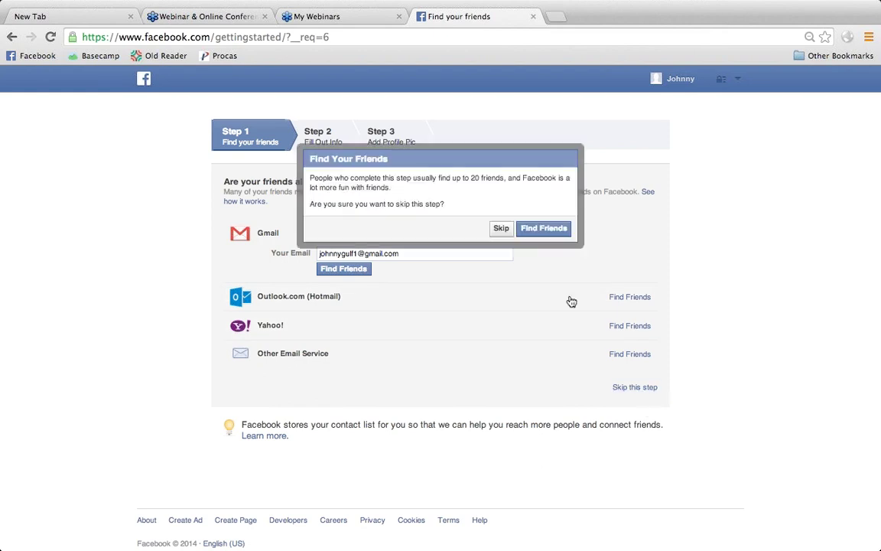
click(503, 229)
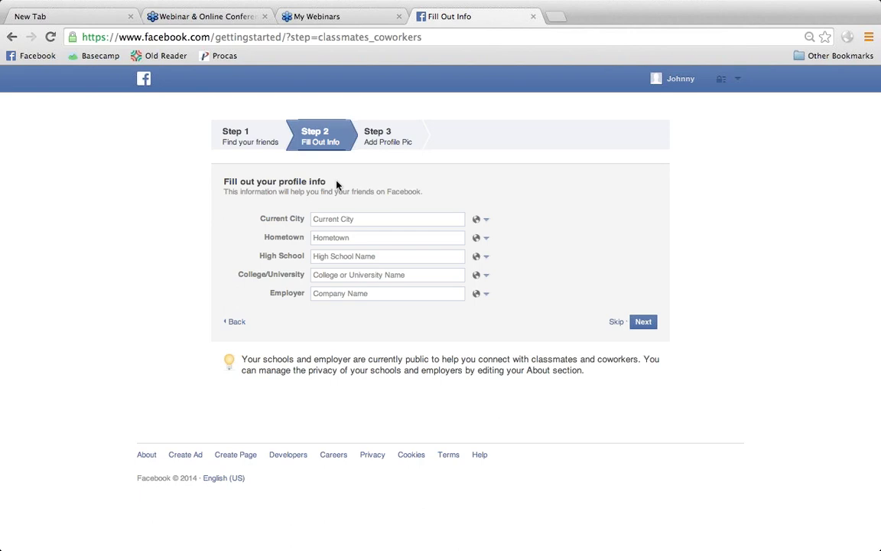
- Enter 'Mobile, Alabama' as the current city and continue to Step 3
click(341, 220)
click(333, 219)
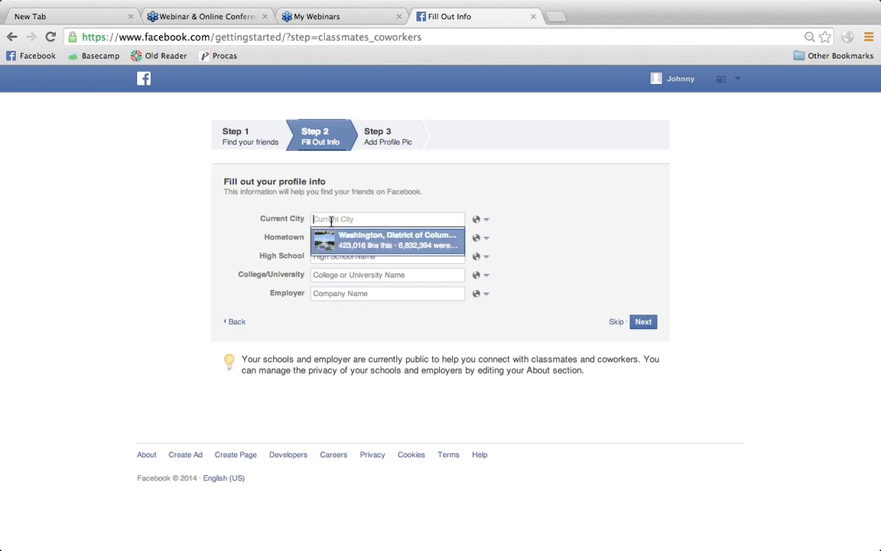
text(Mo)
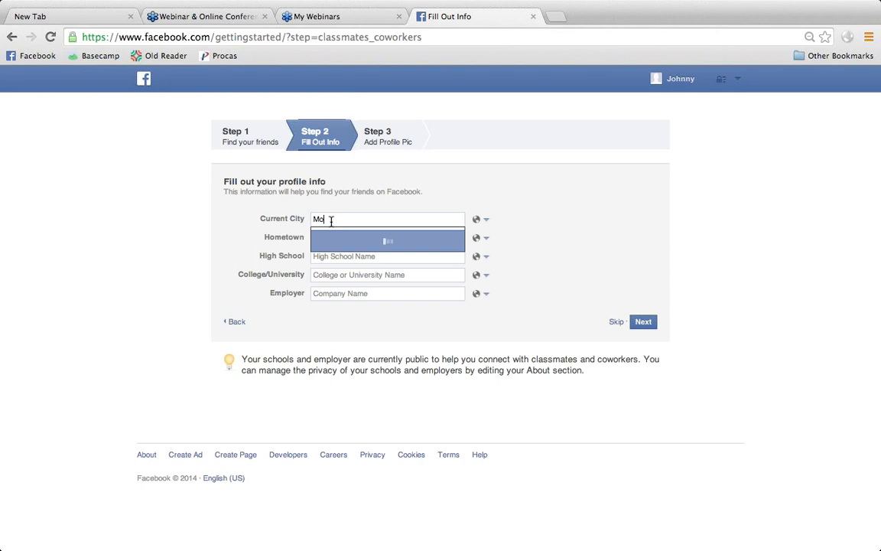
text(bile)
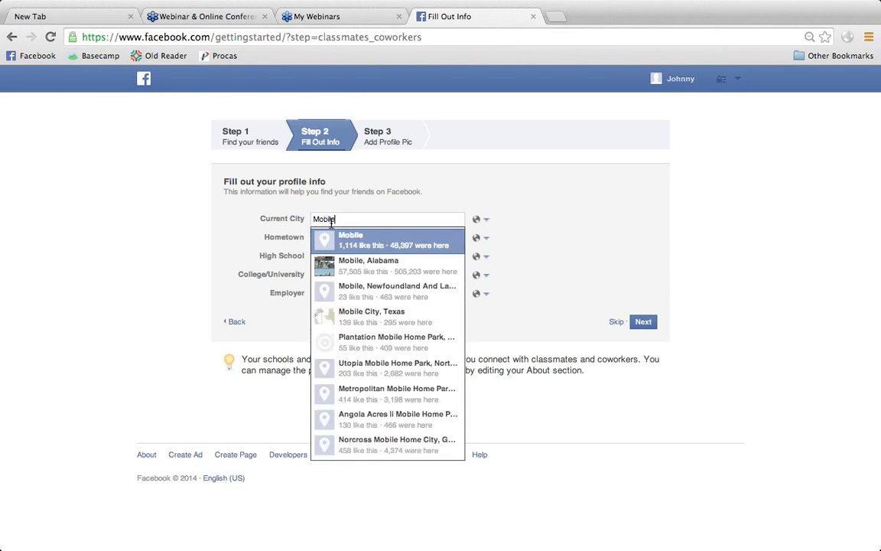
click(341, 271)
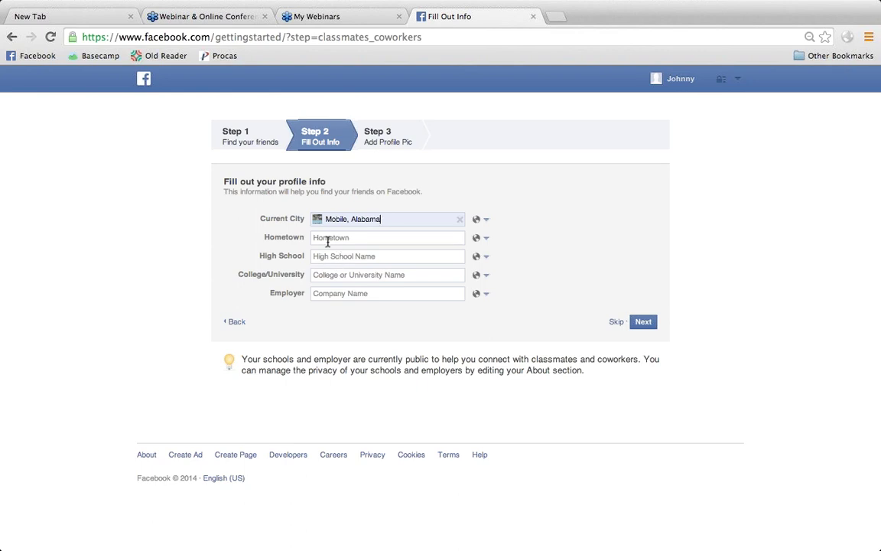
click(650, 327)
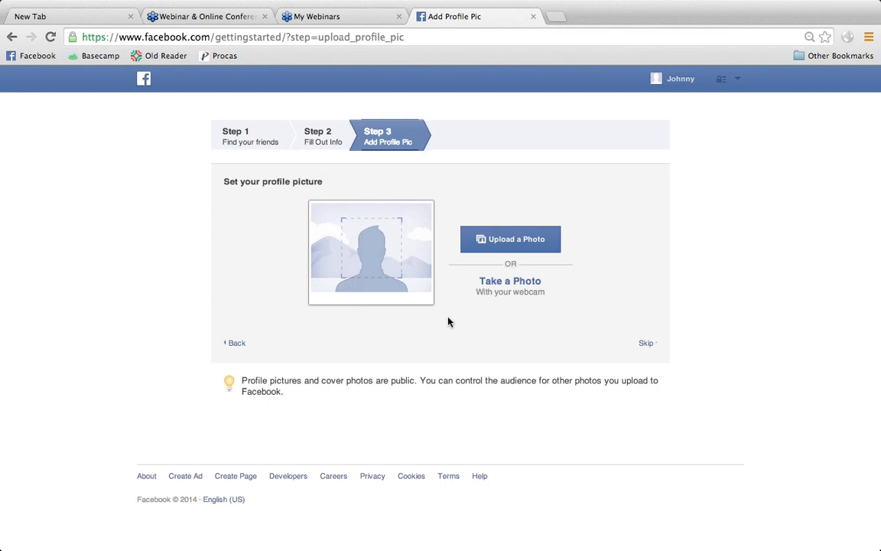
- Upload JamesGulfcoast1.png from the Desktop as the profile picture and finish the wizard
click(540, 237)
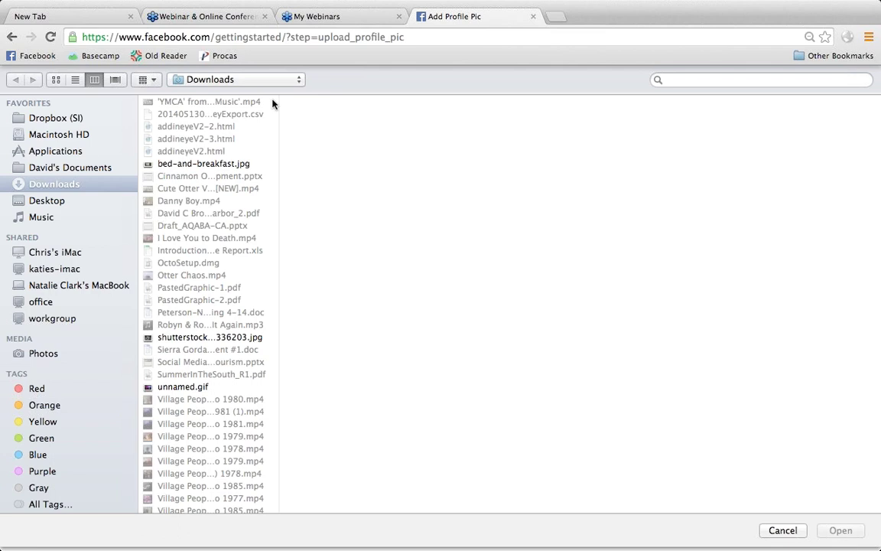
click(61, 202)
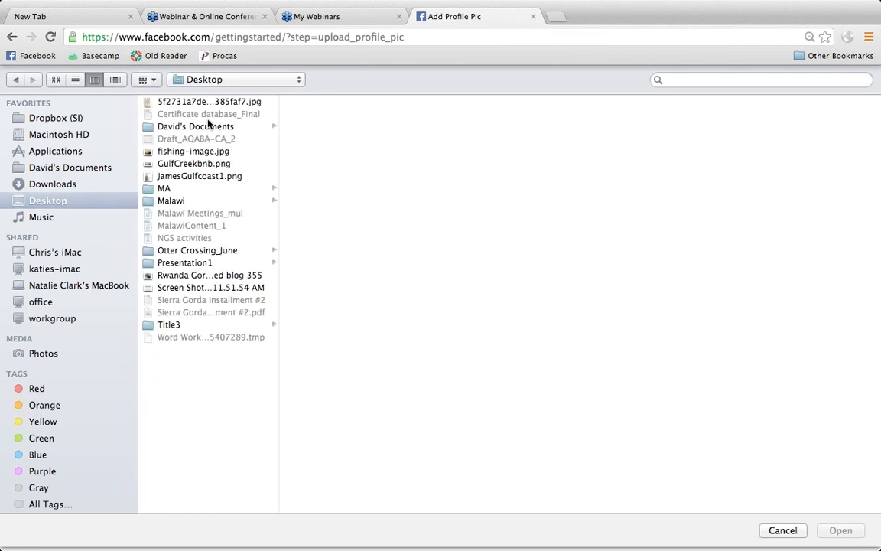
click(211, 177)
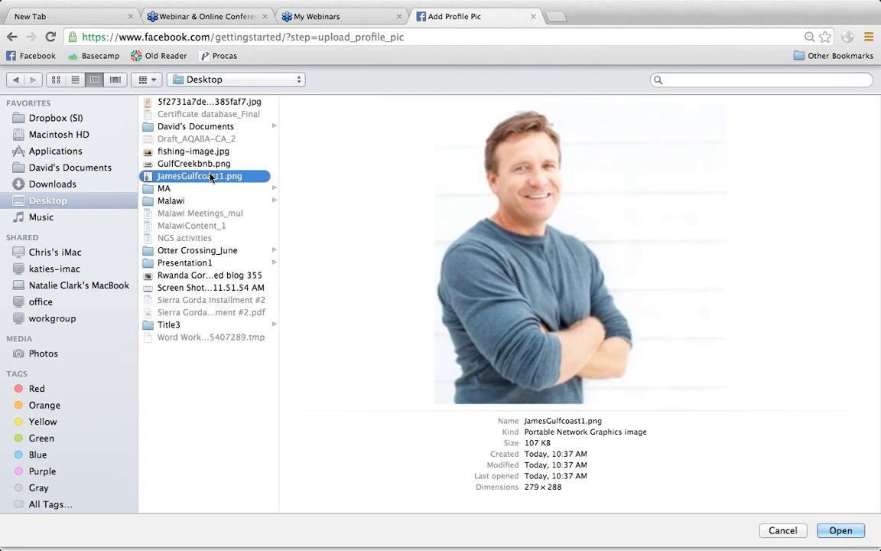
click(838, 528)
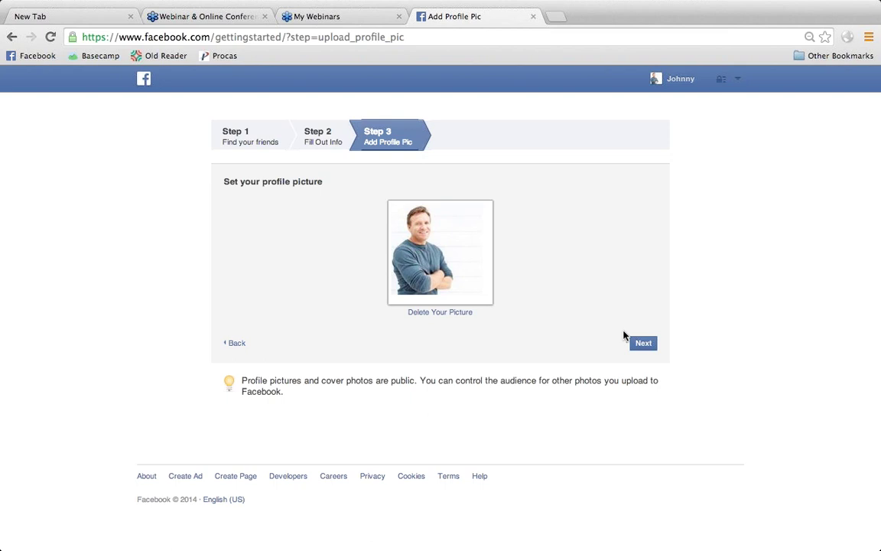
click(645, 344)
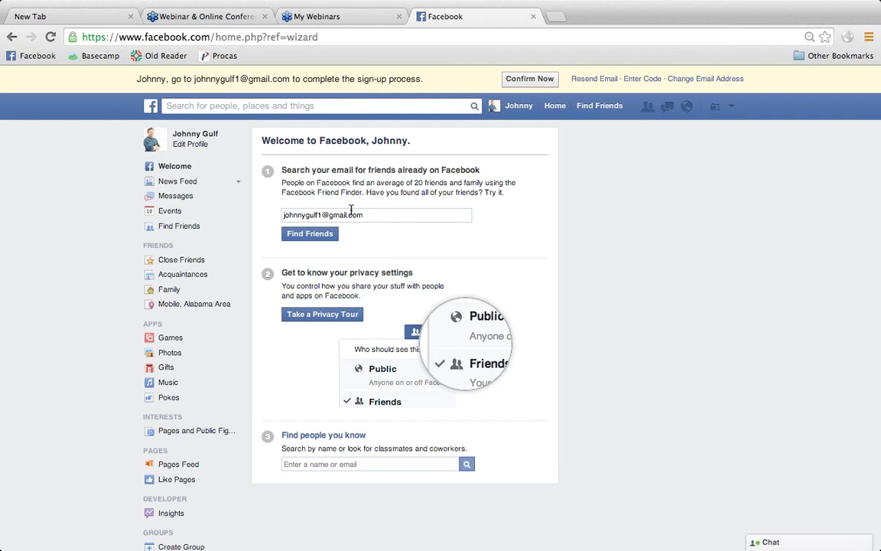
click(328, 463)
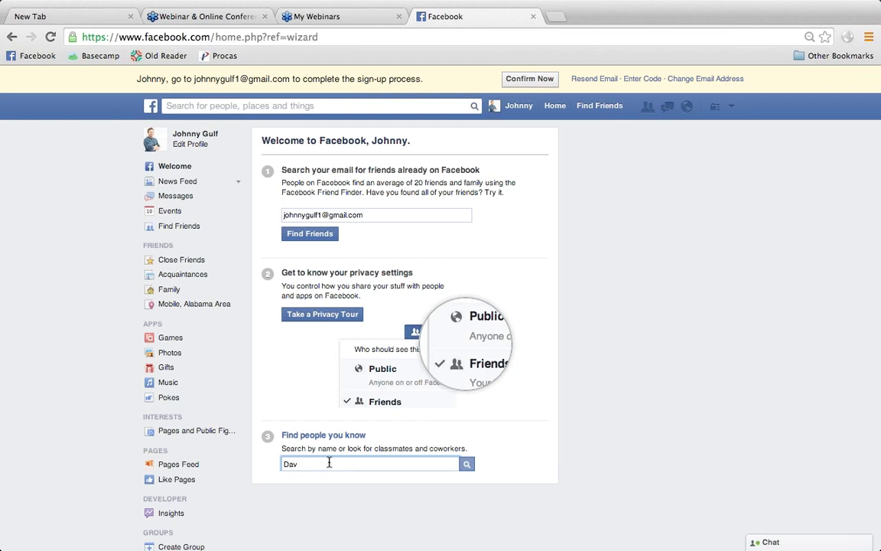
click(467, 464)
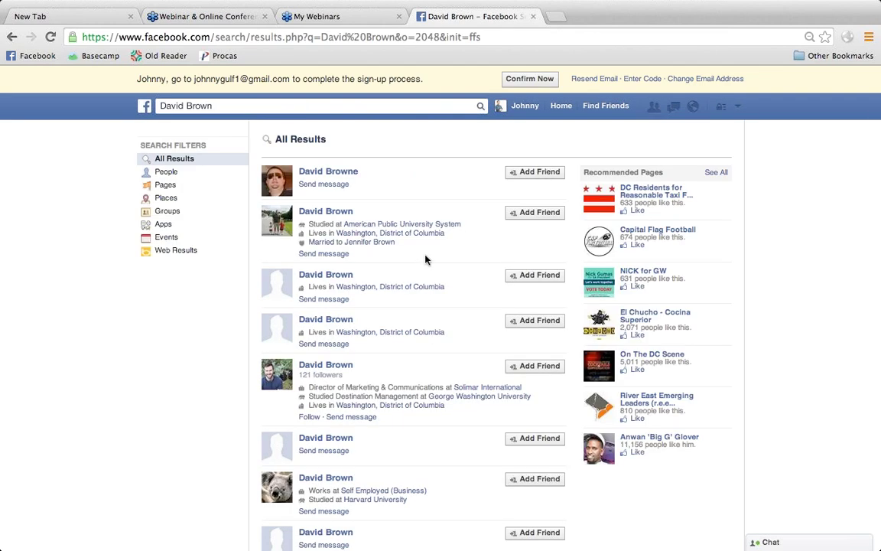
scroll(404, 268, down, 3)
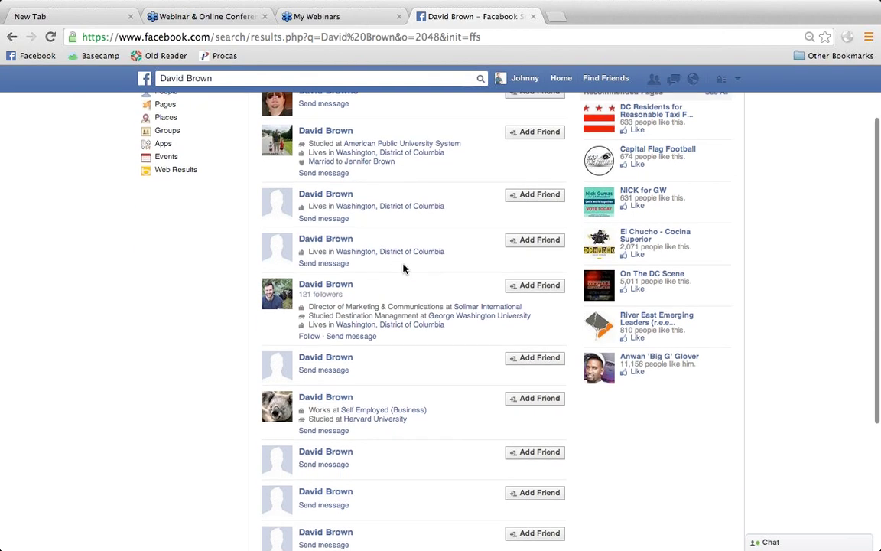
click(527, 289)
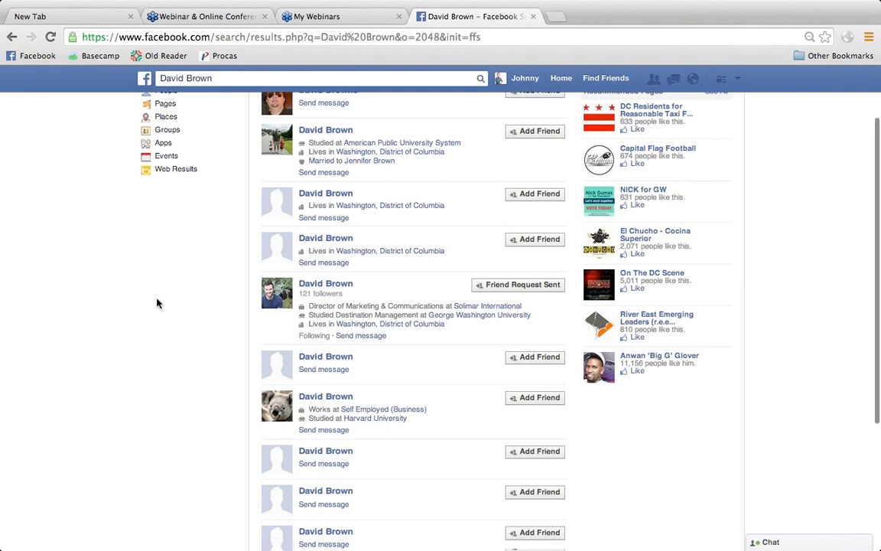
scroll(157, 301, up, 3)
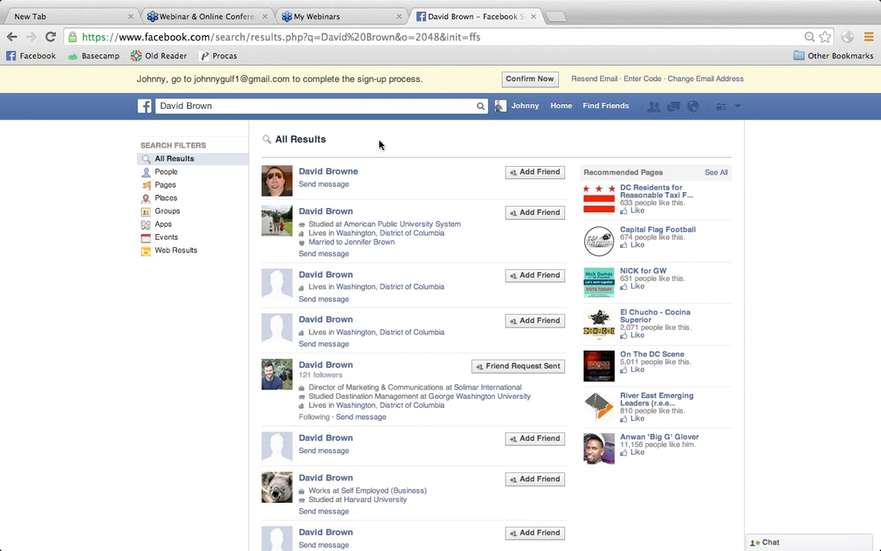
- Return to the home News Feed and look over its empty feed
click(145, 106)
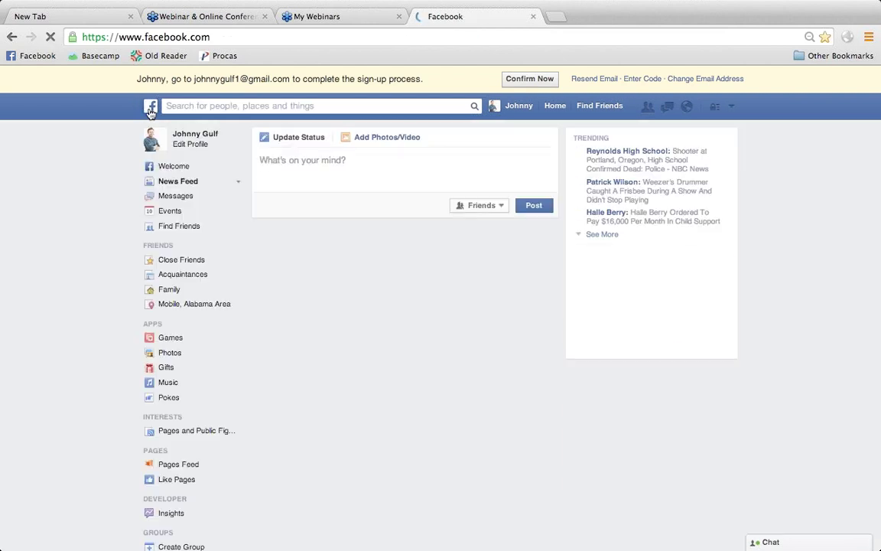
scroll(105, 324, down, 5)
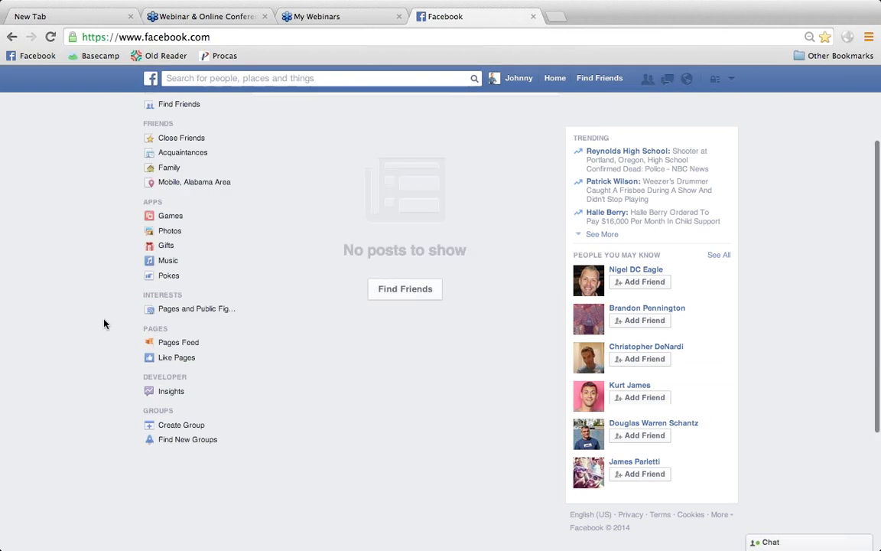
scroll(105, 323, up, 3)
scroll(104, 324, up, 3)
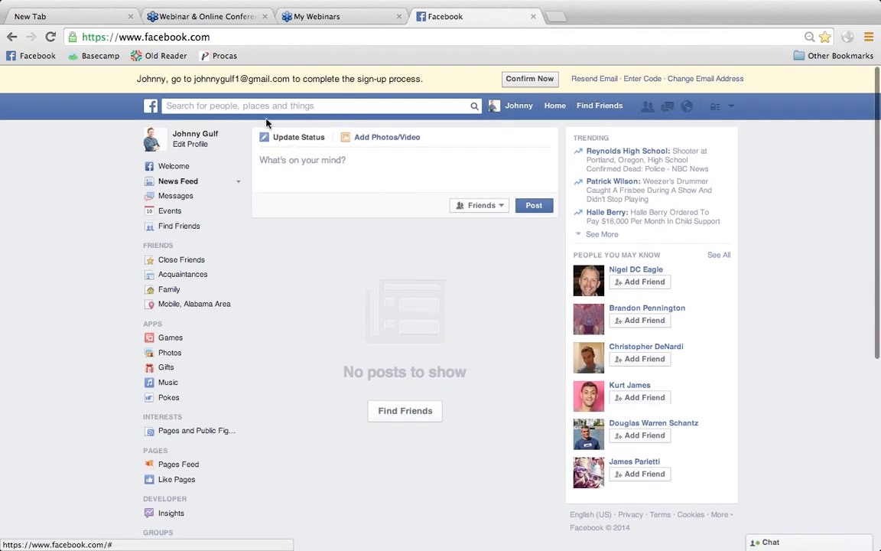
- Open and dismiss the search suggestions, then close the menu-bar clock menu
click(257, 107)
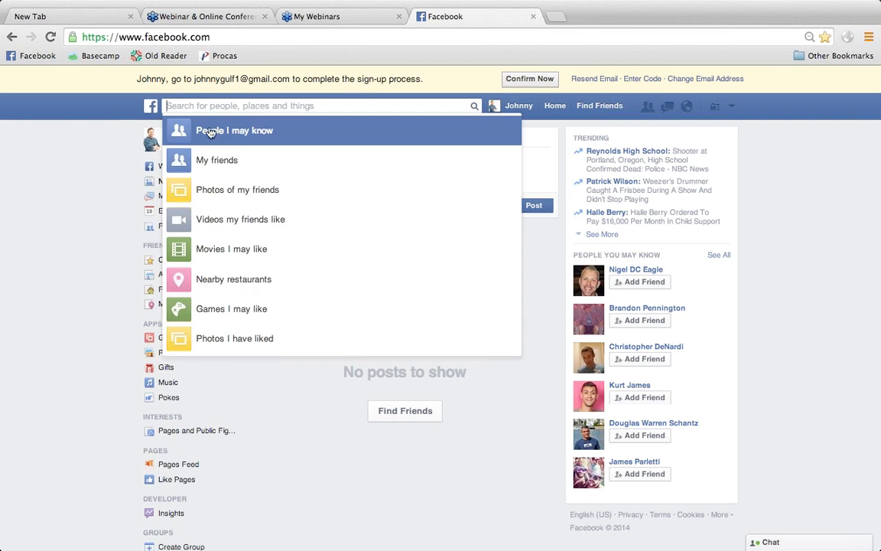
click(92, 190)
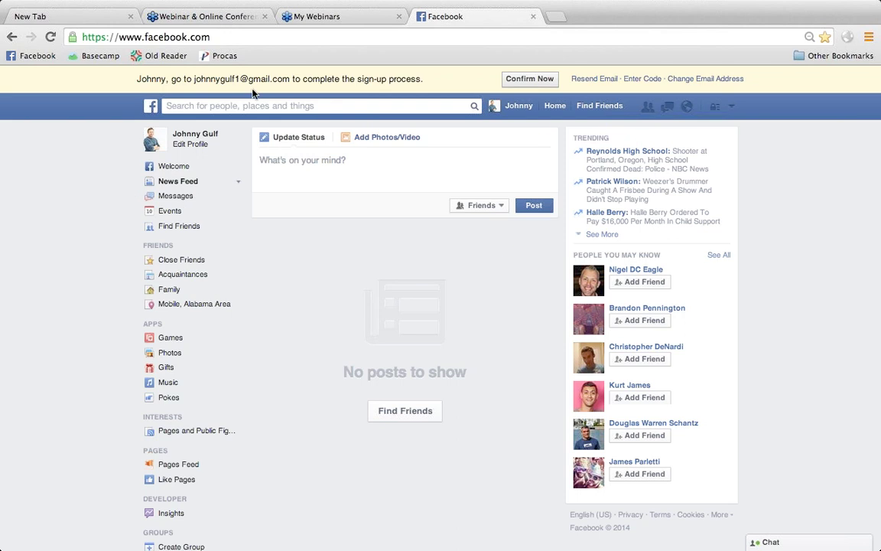
click(693, 7)
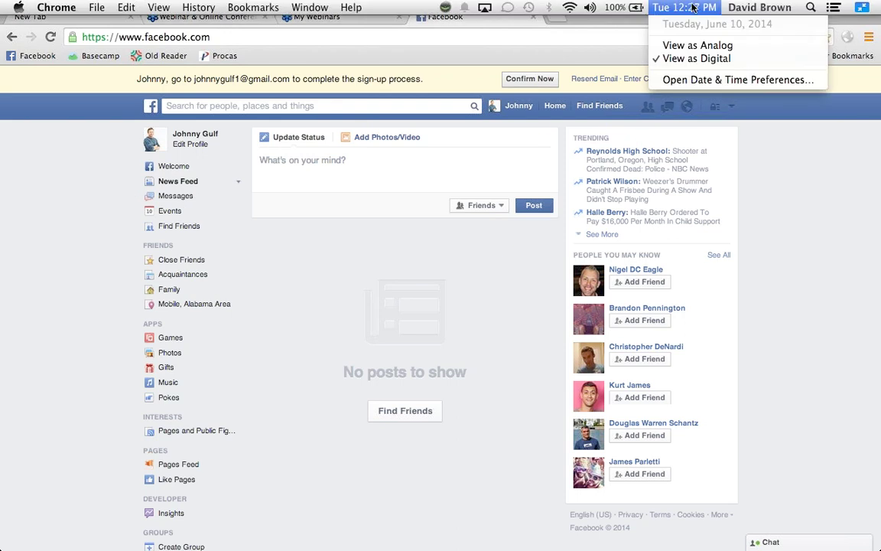
click(589, 36)
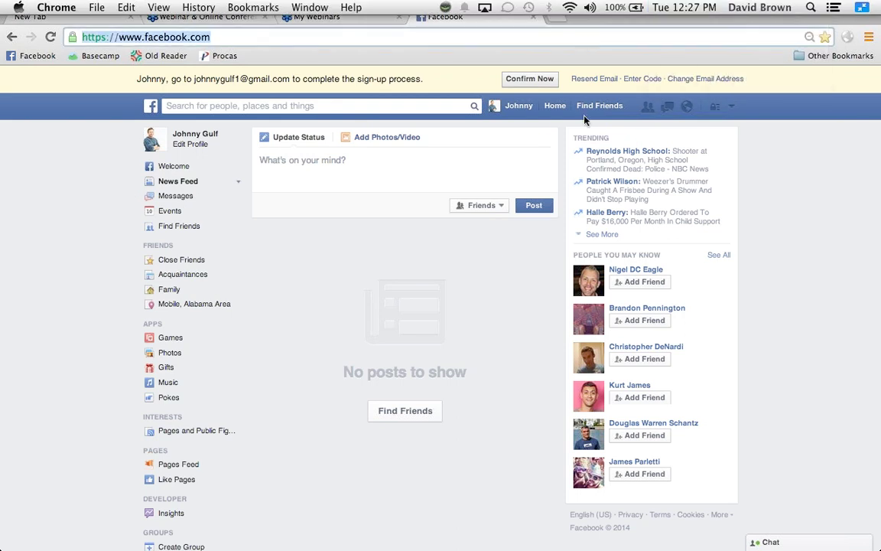
- Show slide 25's Hilton Hotels & Resorts page example in PowerPoint, then return to Chrome
mouse_move(521, 536)
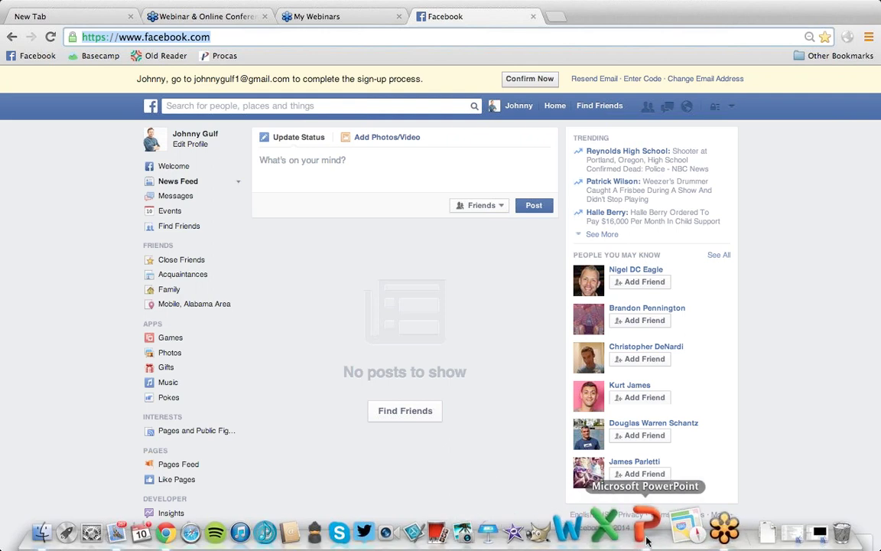
click(646, 538)
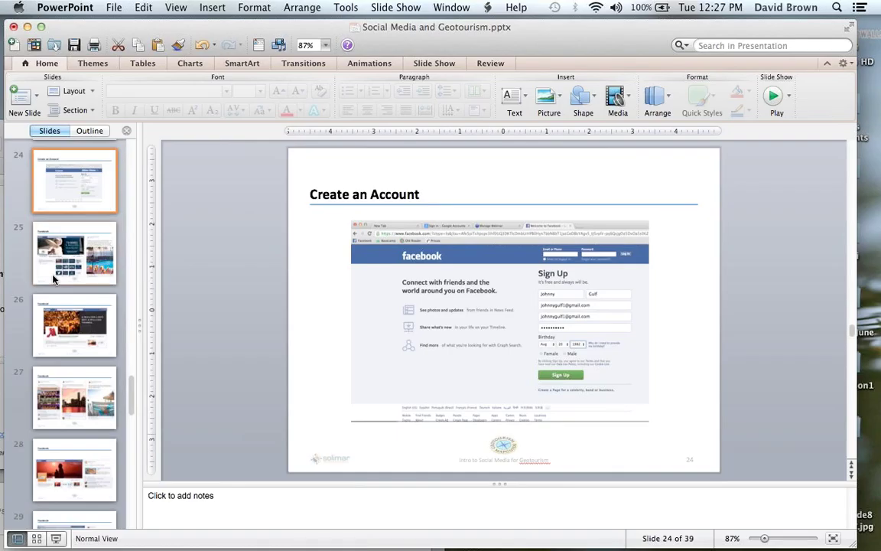
click(46, 246)
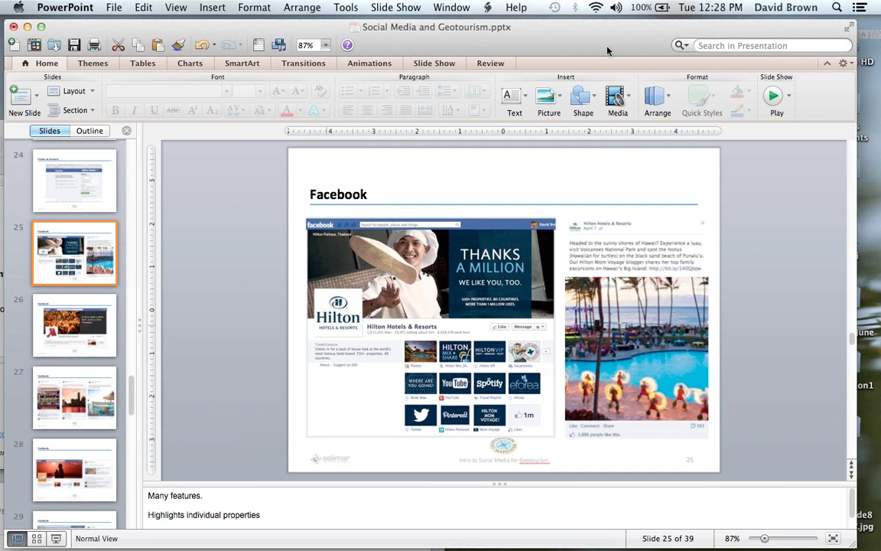
mouse_move(626, 539)
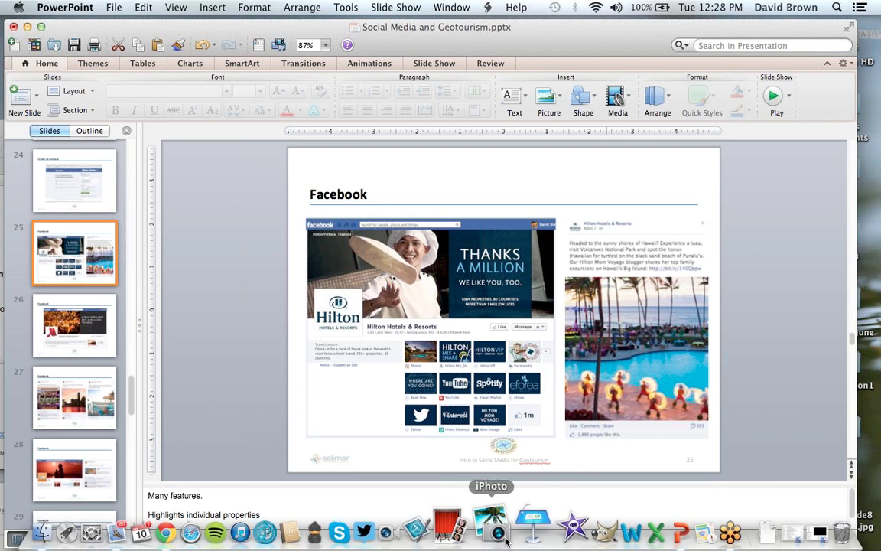
click(185, 528)
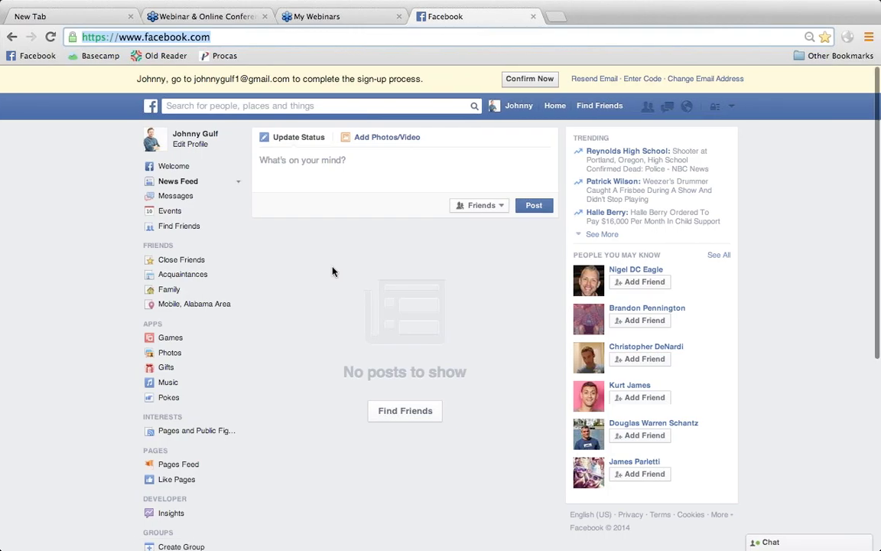
- Choose Create Page from the account menu and look over the six page categories
click(687, 107)
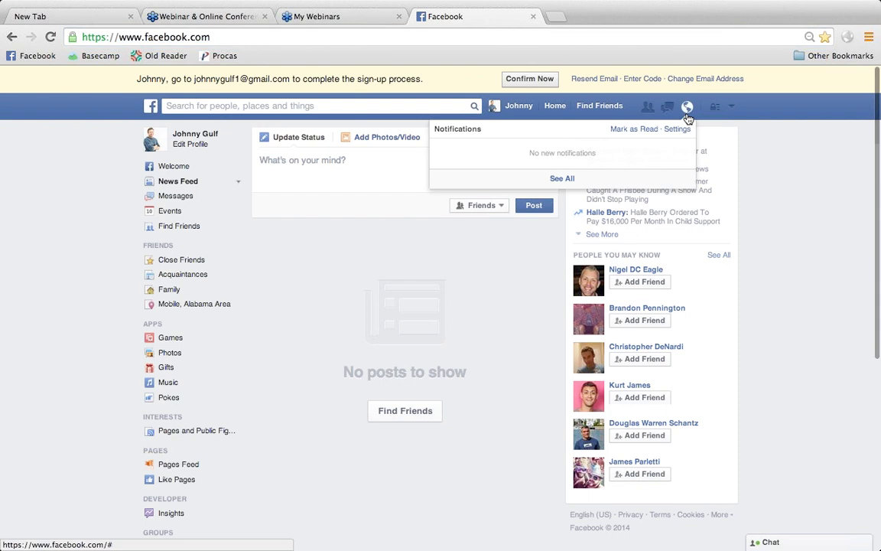
click(731, 109)
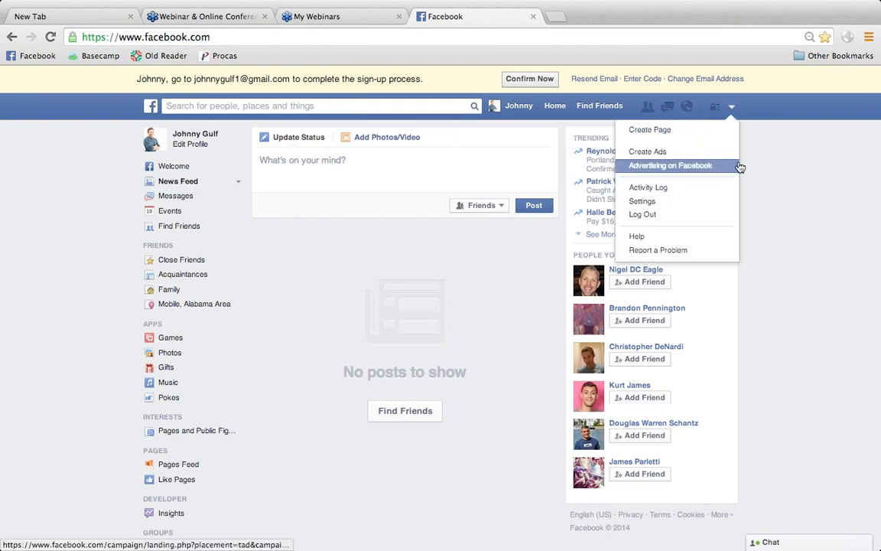
click(687, 133)
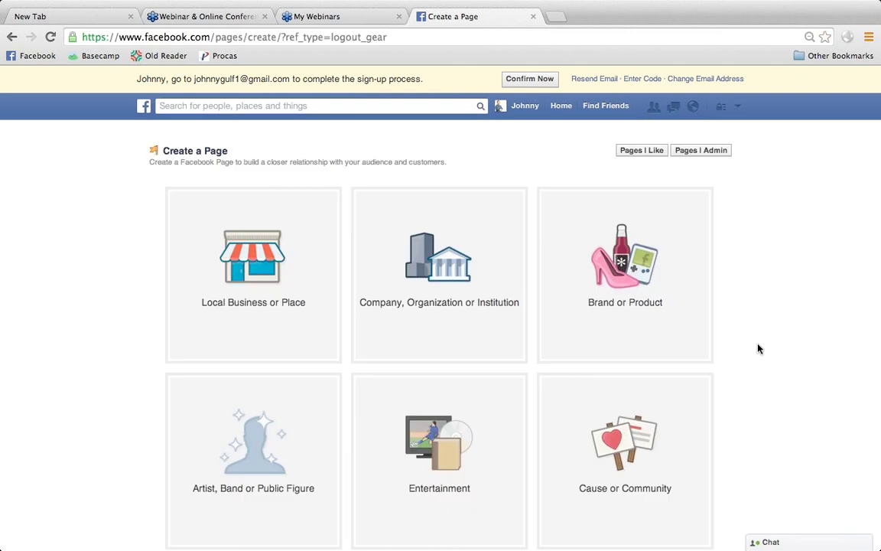
scroll(761, 371, down, 3)
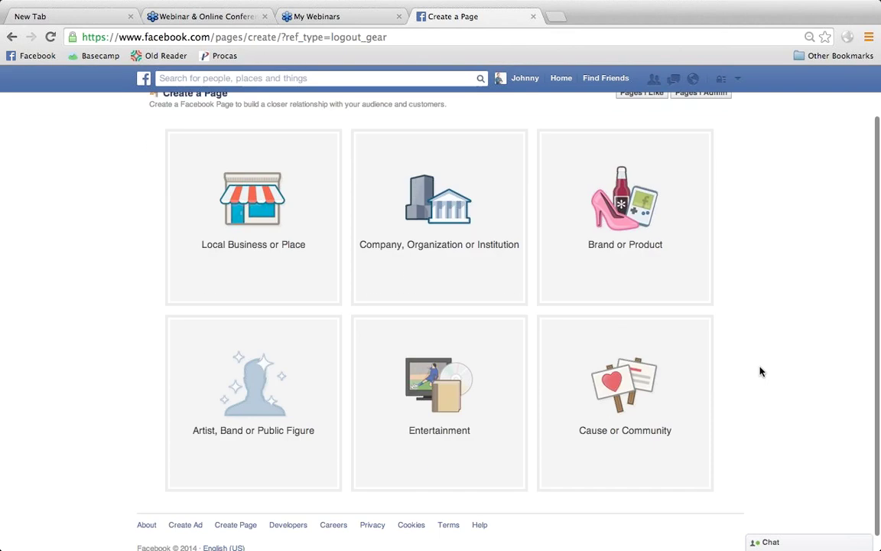
scroll(760, 372, up, 3)
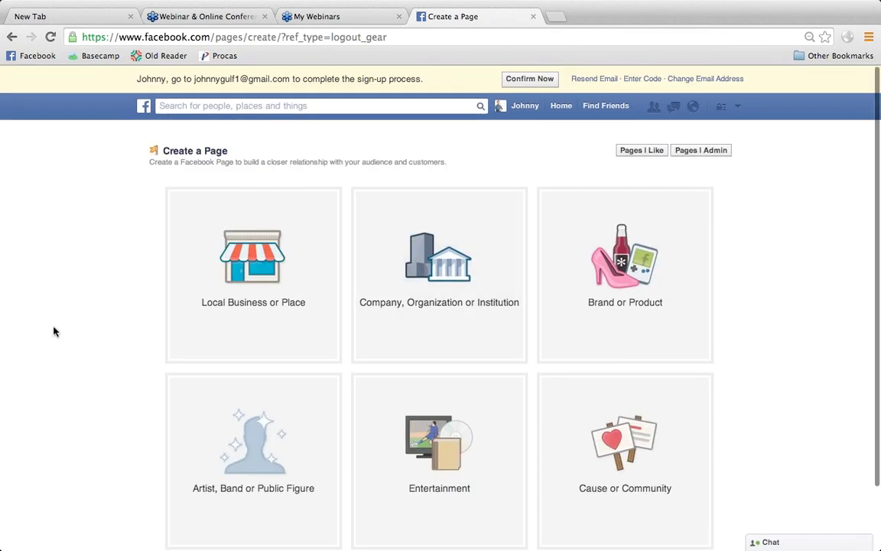
scroll(54, 331, down, 3)
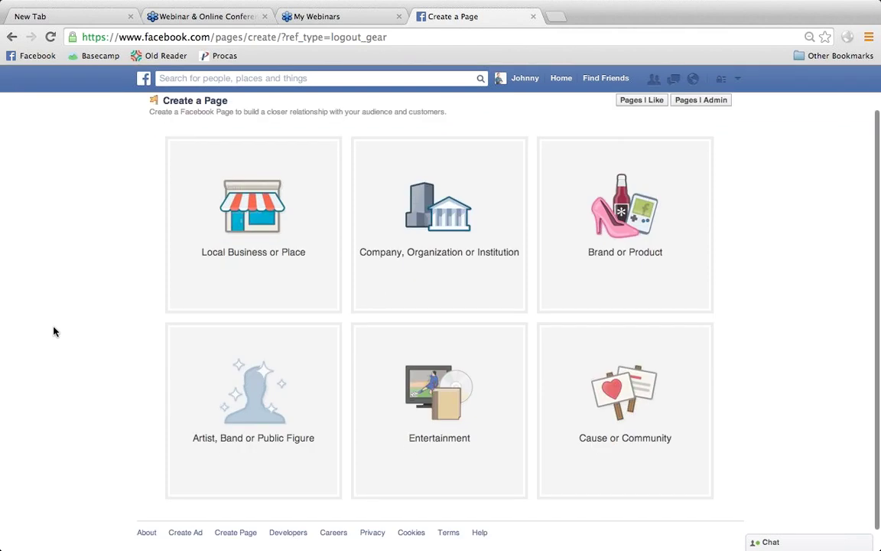
scroll(53, 332, up, 3)
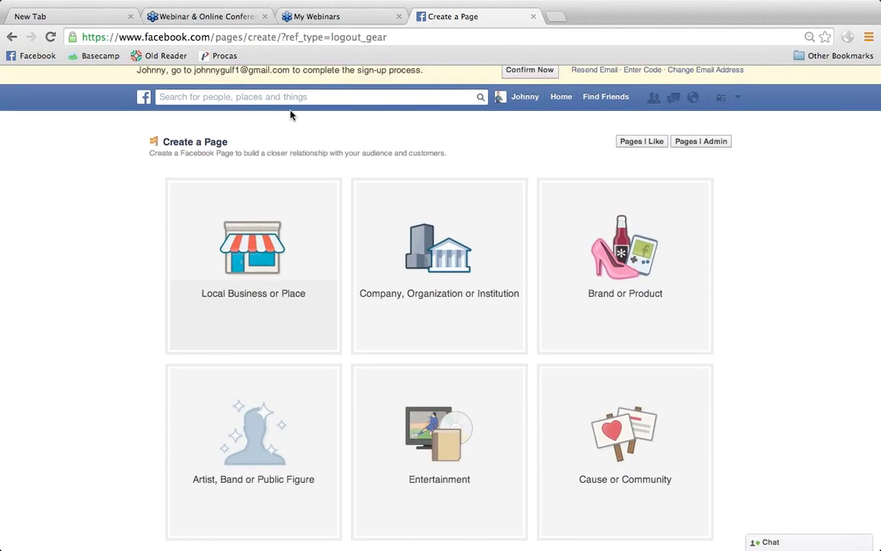
- Pick Local Business or Place, category Tours/Sightseeing, name 'Gulf Creek', city Mobile, Alabama
click(279, 223)
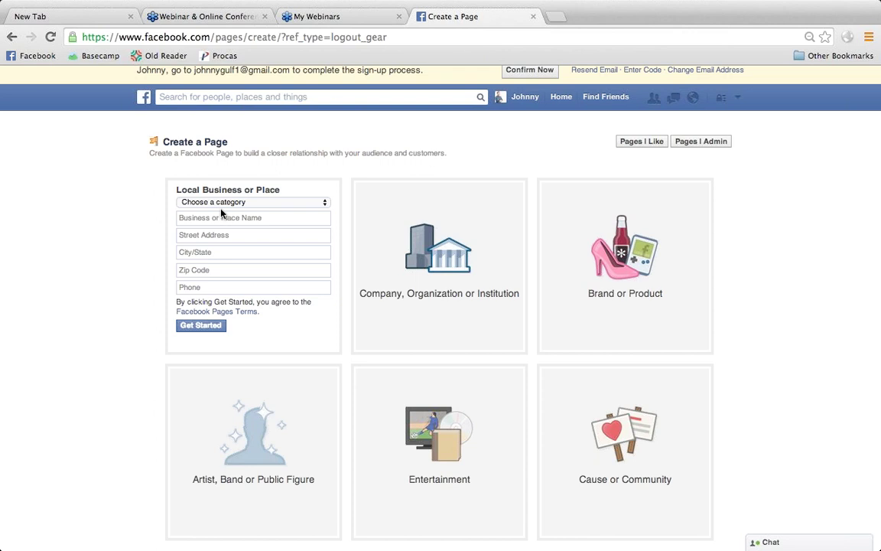
click(258, 203)
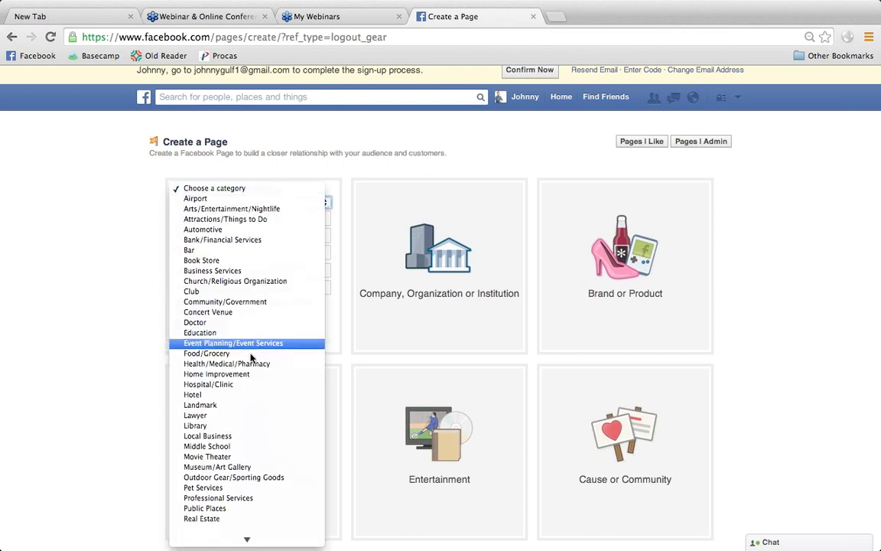
scroll(252, 378, down, 3)
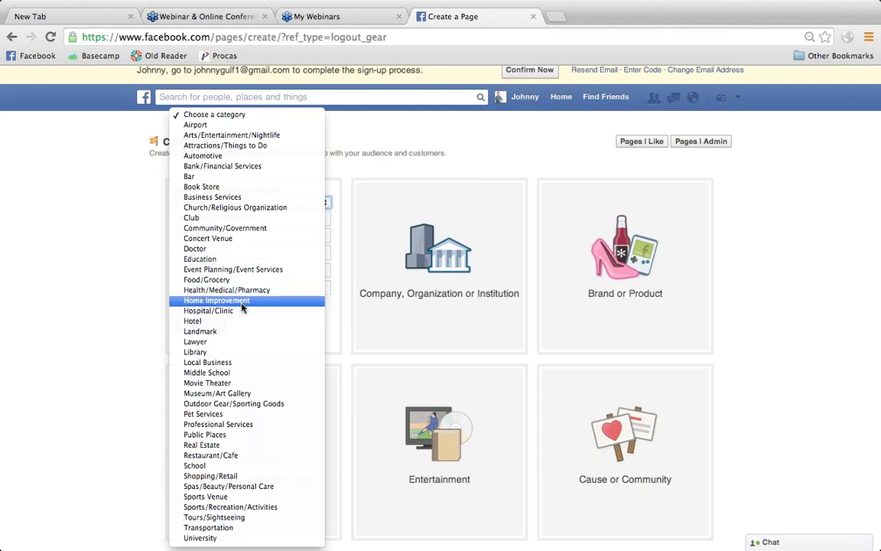
click(240, 518)
click(214, 220)
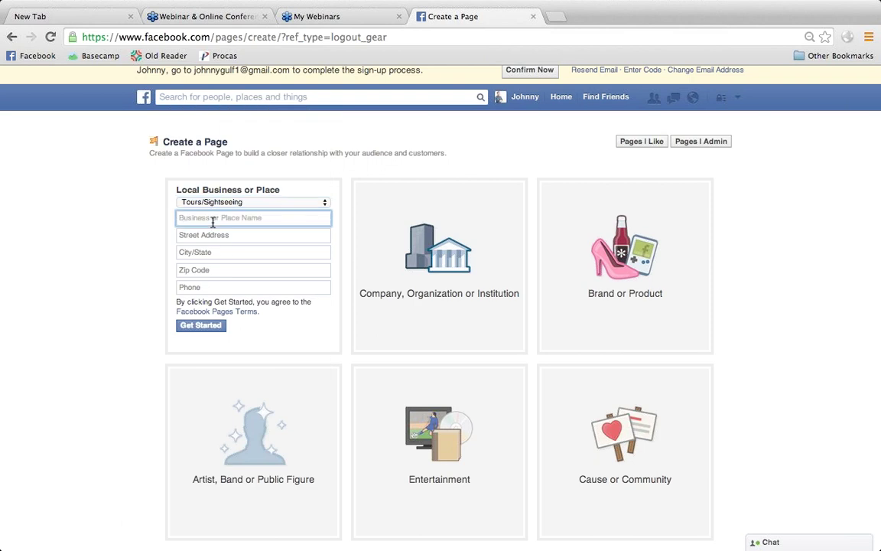
text(Gulf Creek Bed and Breakfast)
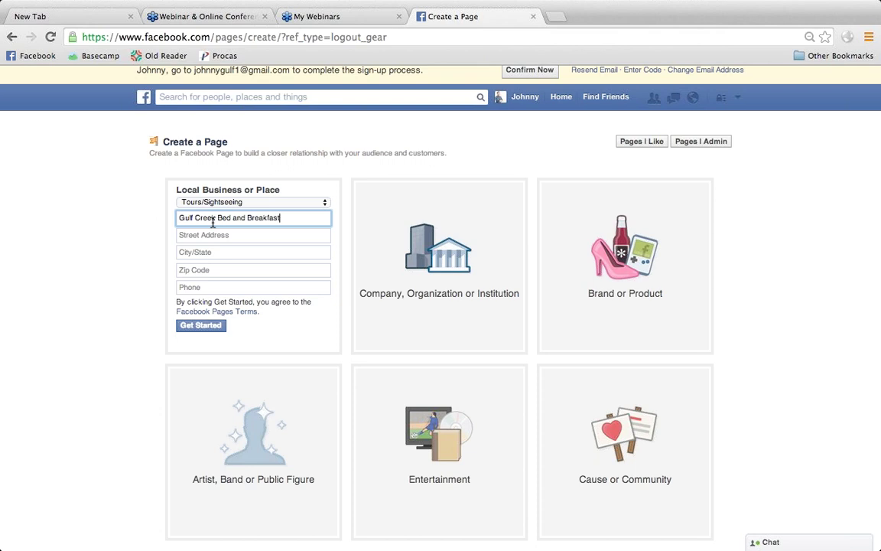
key(Tab)
key(Tab)
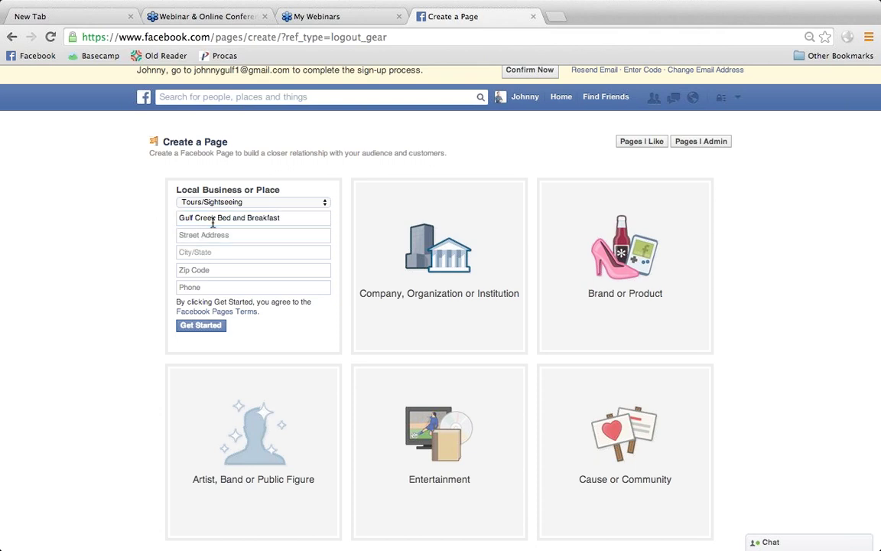
text(Mobile)
key(Down)
key(Down)
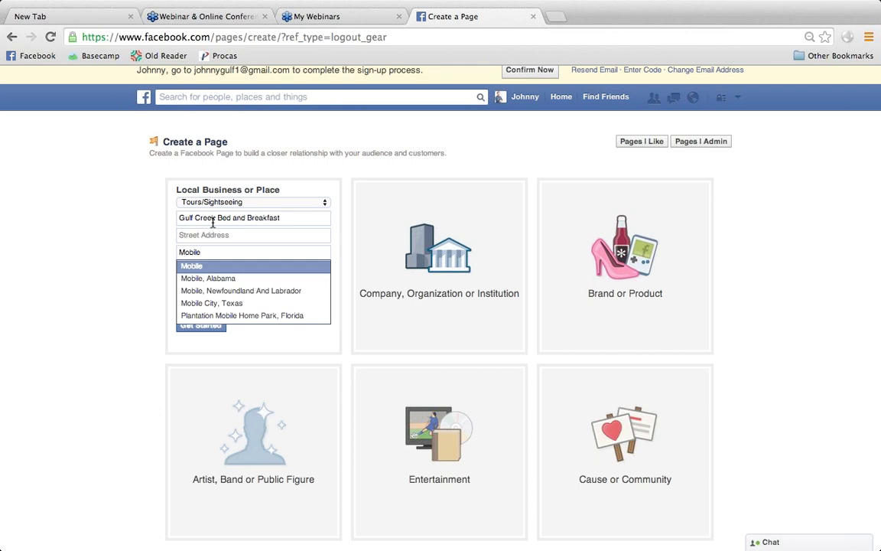
key(Return)
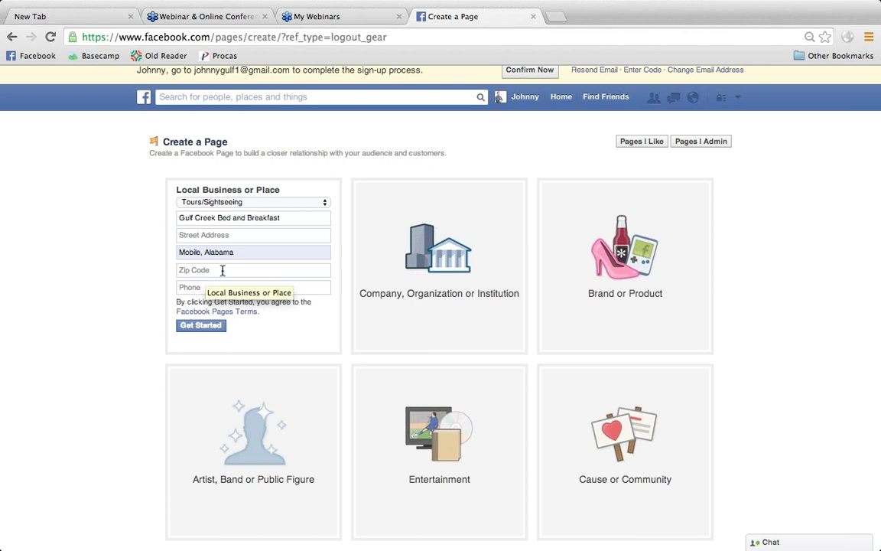
- Fill in the street address, zip code and business phone number, then create the page
click(217, 328)
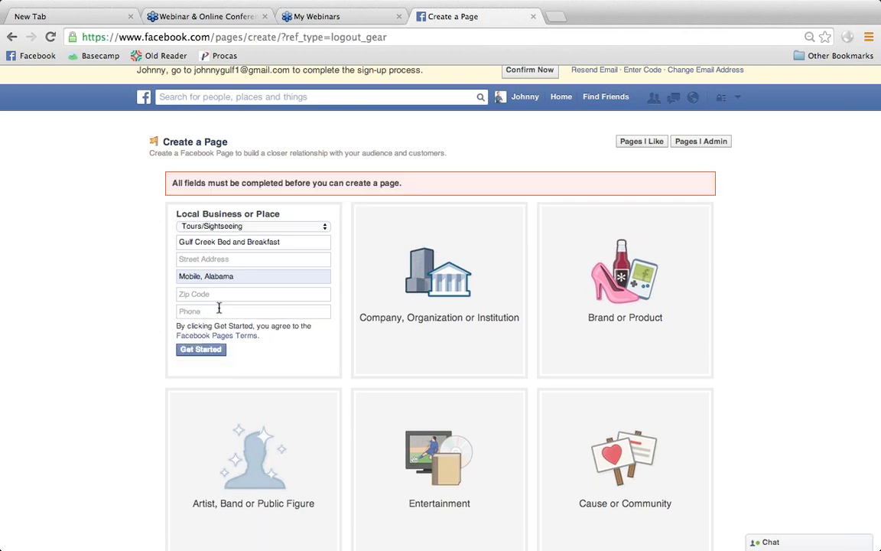
click(208, 260)
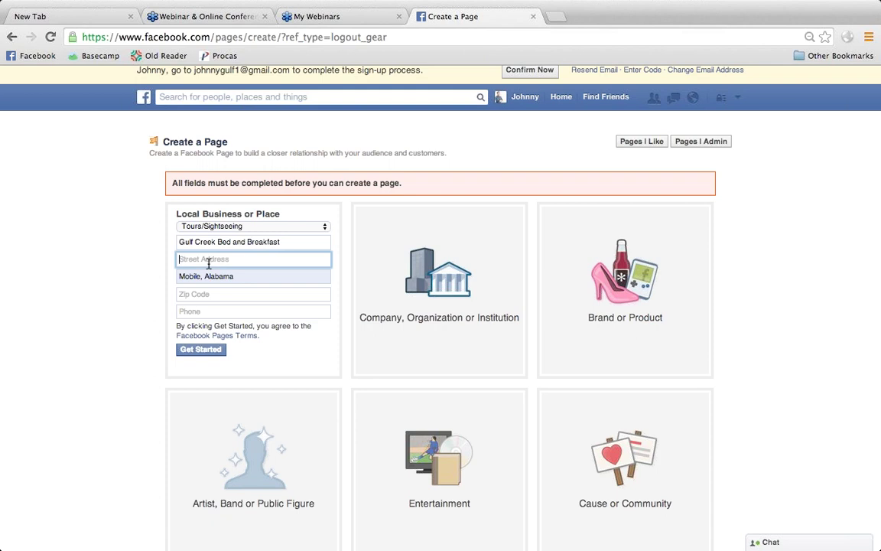
text(666 Road Rd.)
key(Tab)
text(2)
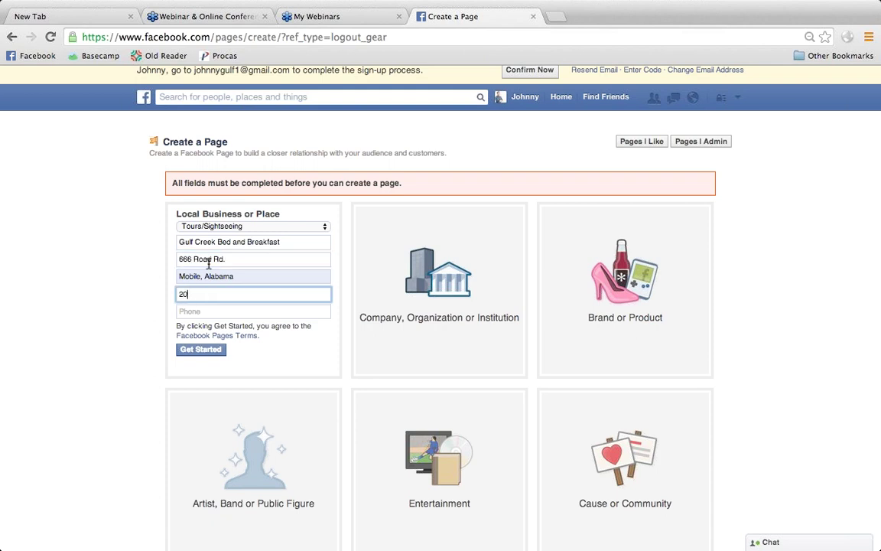
text(823)
key(Tab)
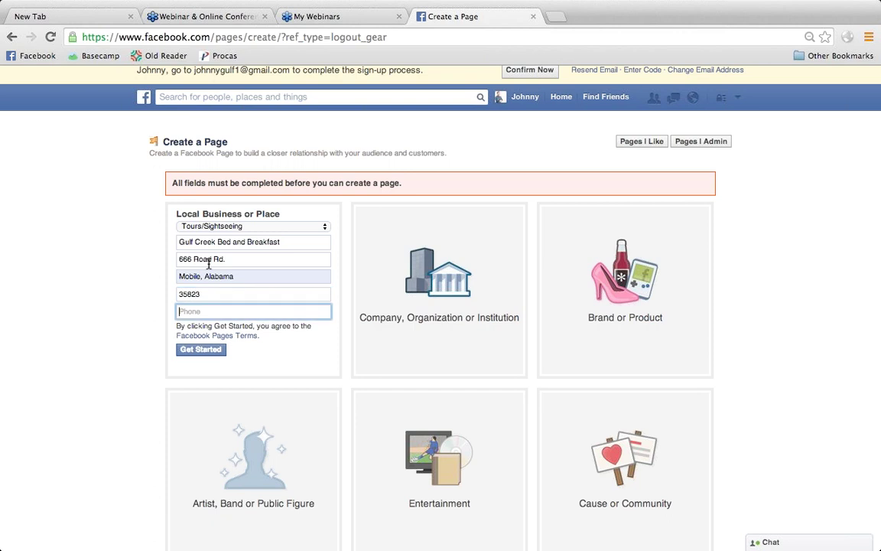
text(256-999-9999)
click(184, 352)
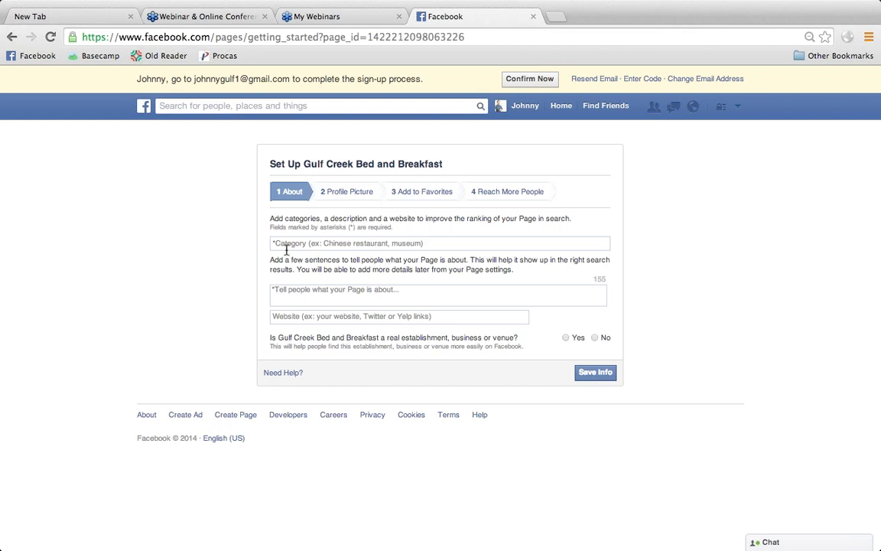
- In the About step's Category field, add Bed and Breakfast, Hotel and Hospitality Service
click(317, 245)
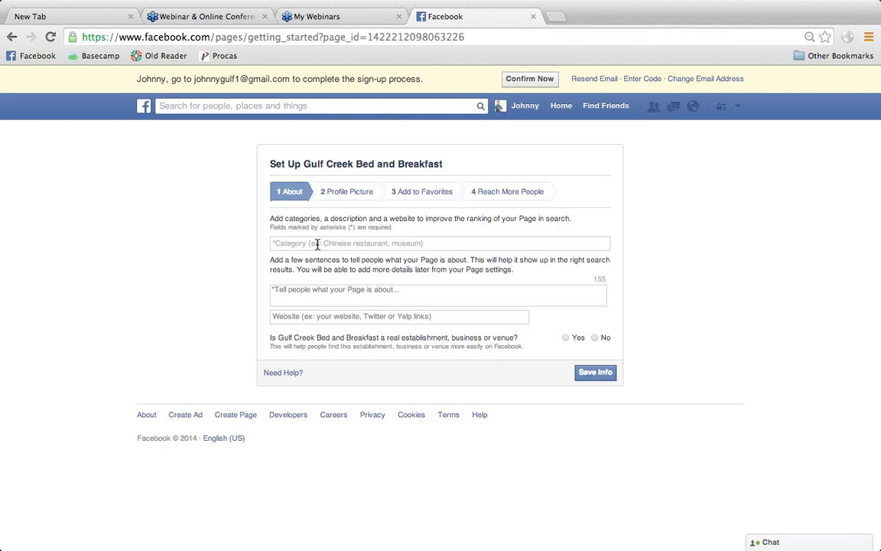
click(317, 245)
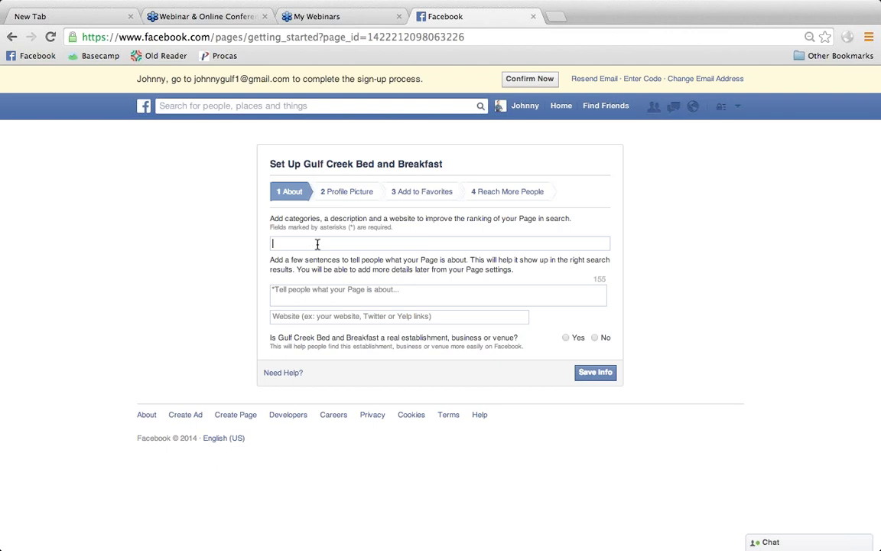
text(Bed)
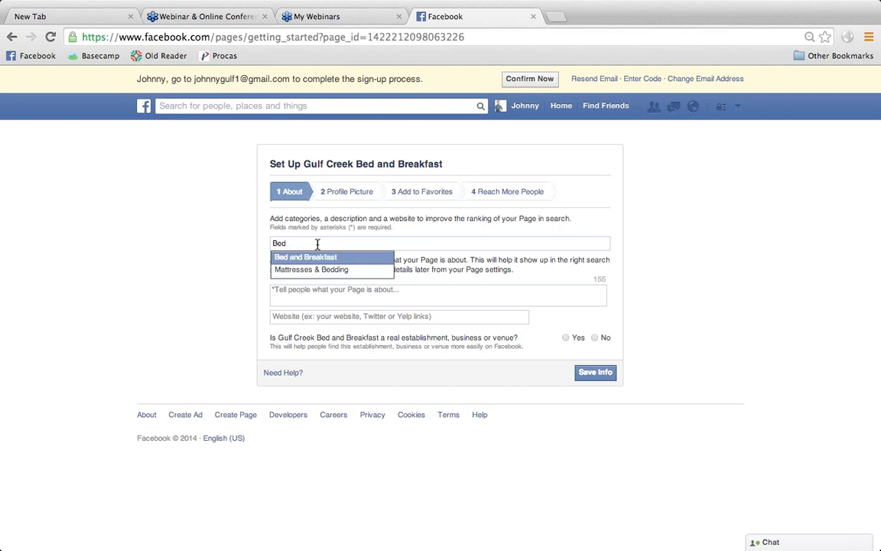
key(Return)
text(Hotel)
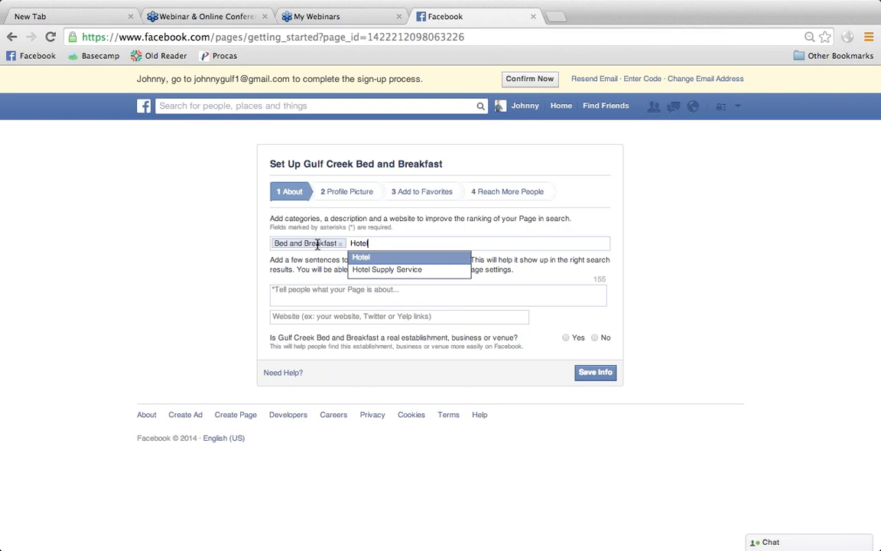
key(Return)
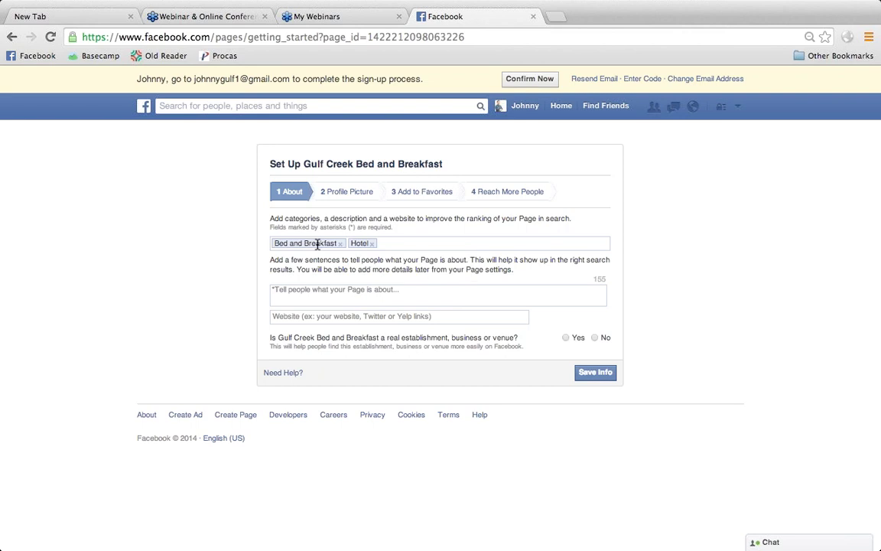
text(Hospita)
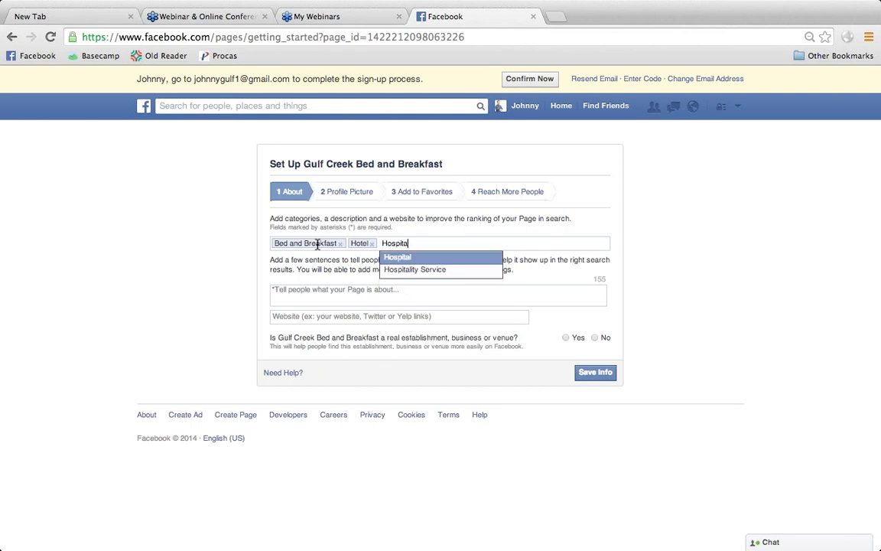
key(Down)
key(Return)
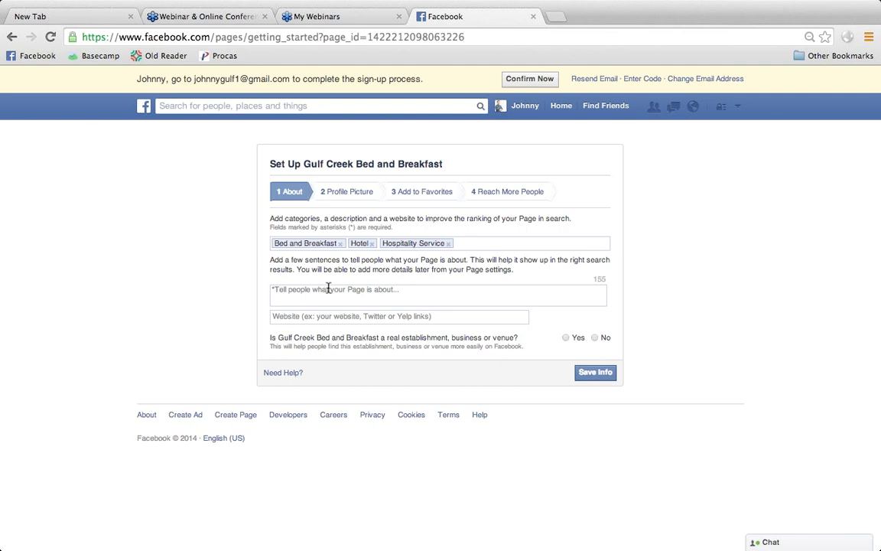
click(327, 290)
text(Warm hos)
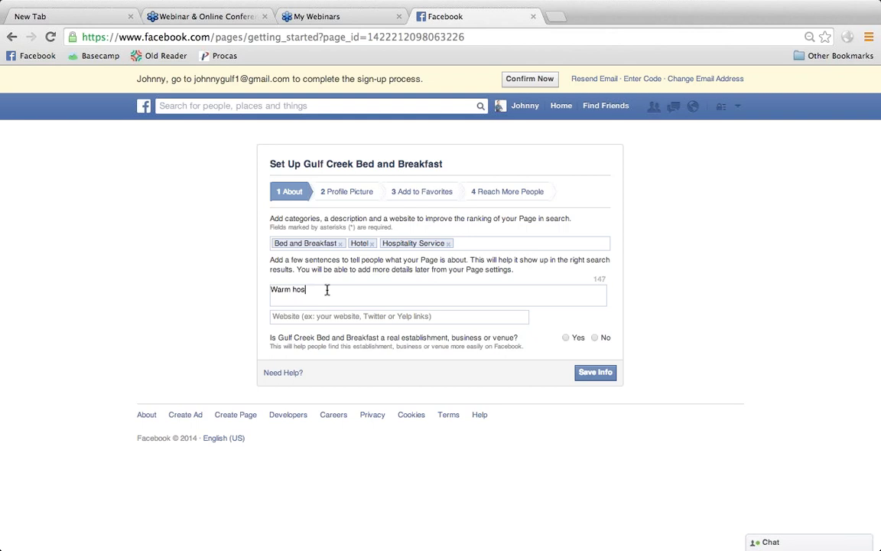
text(pitality on the river.)
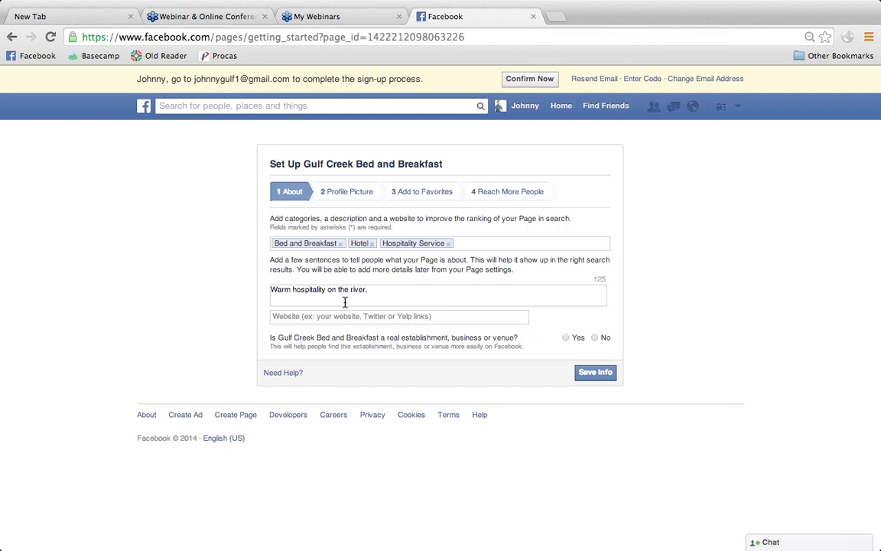
click(355, 316)
text(http://)
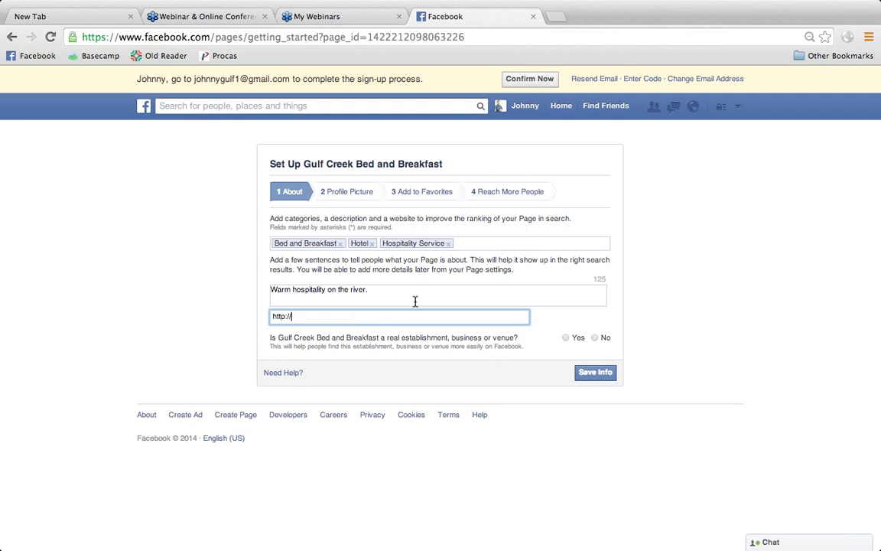
text(www.gulfcreekbb.com)
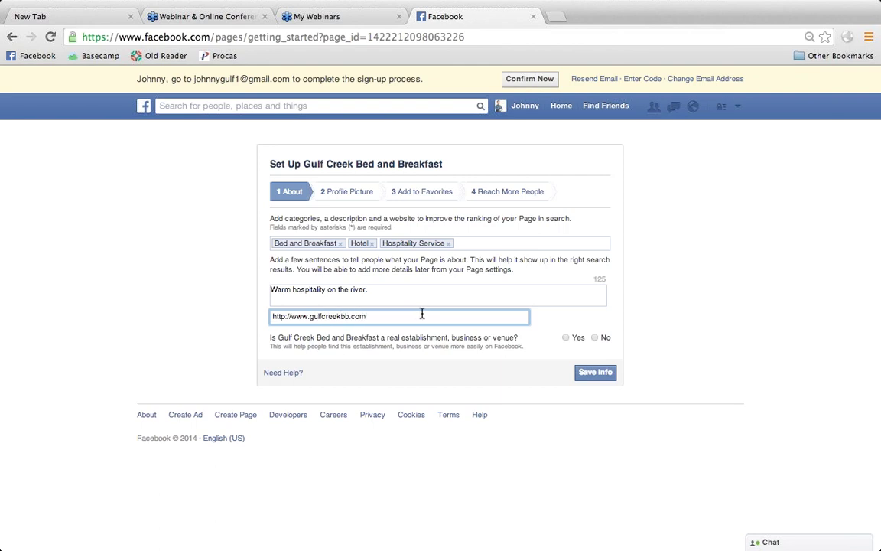
- Answer Yes to both real-establishment questions and save the About info
click(569, 338)
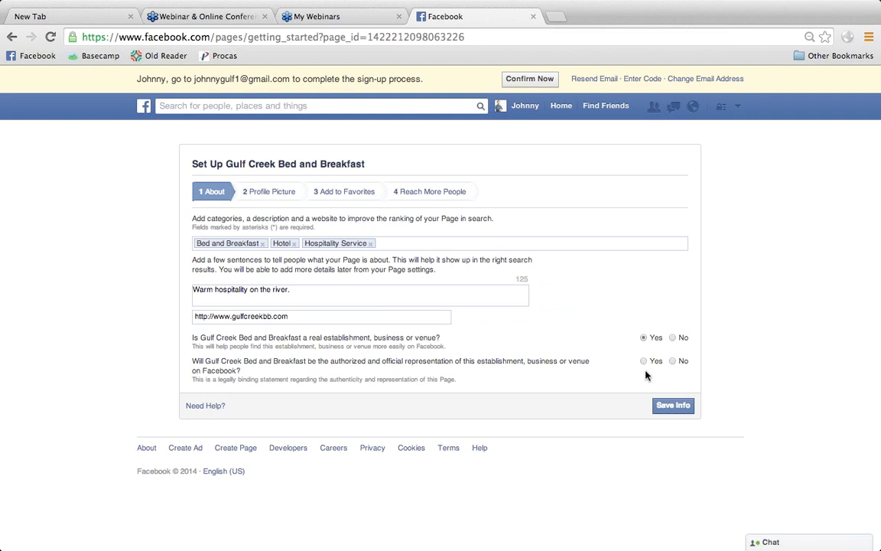
click(644, 361)
click(670, 411)
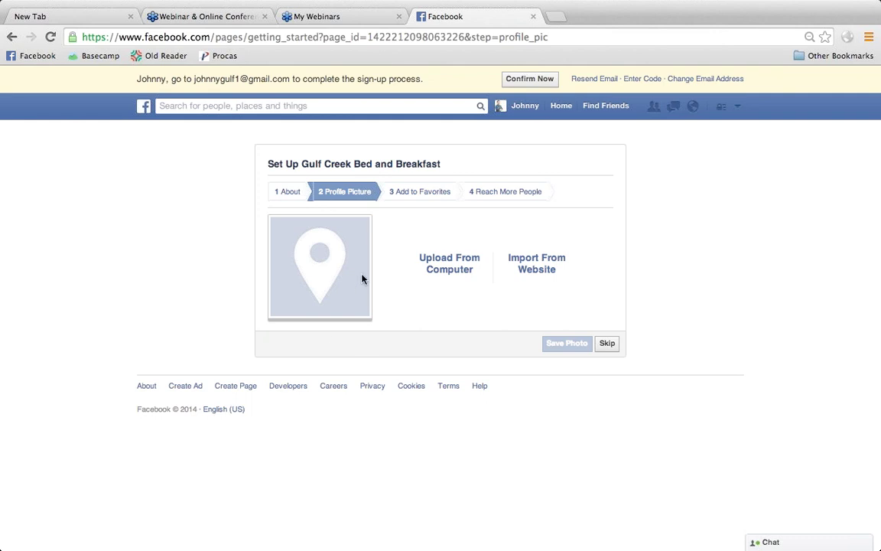
- Upload the man's portrait JamesGulfcoast1.png as profile picture and continue to Add to Favorites
click(449, 267)
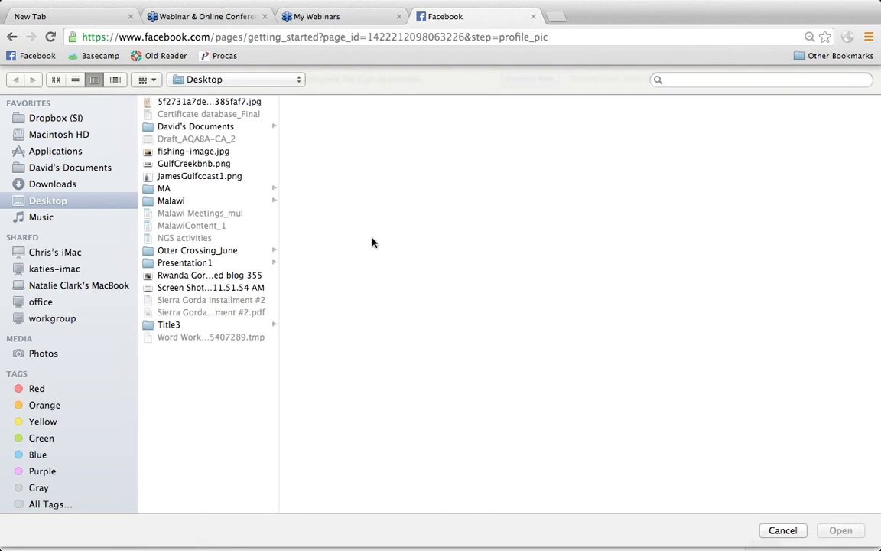
click(164, 163)
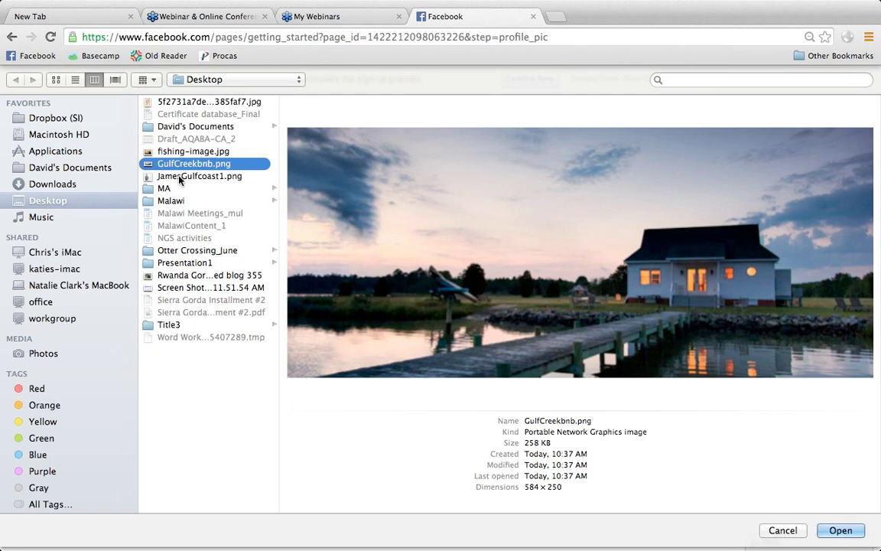
click(180, 177)
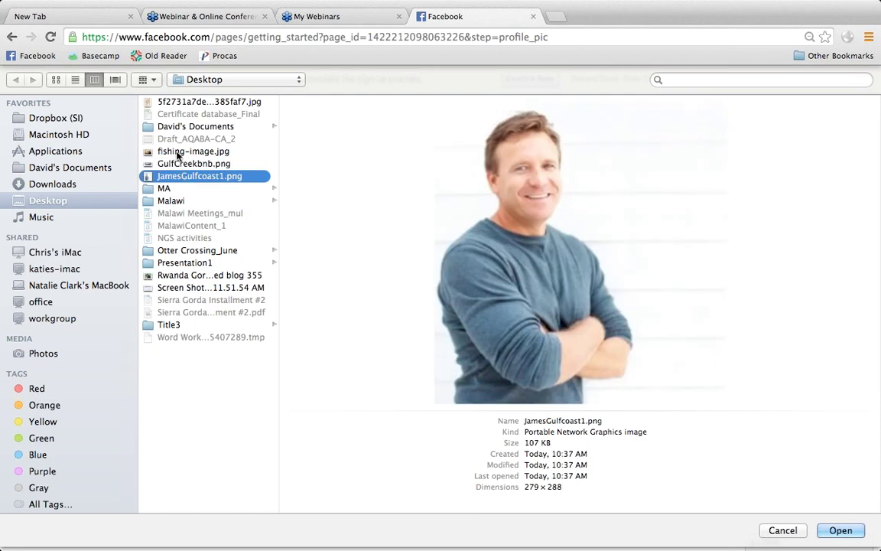
click(177, 153)
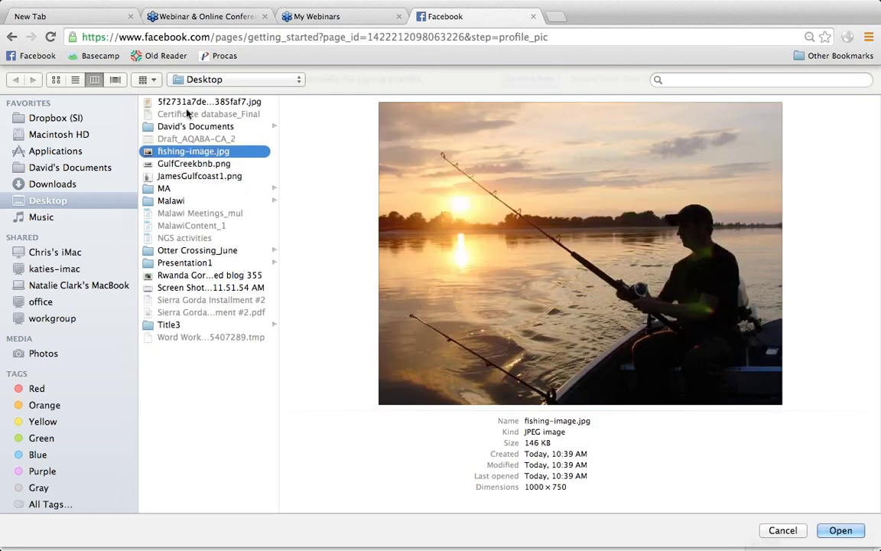
click(199, 290)
click(196, 164)
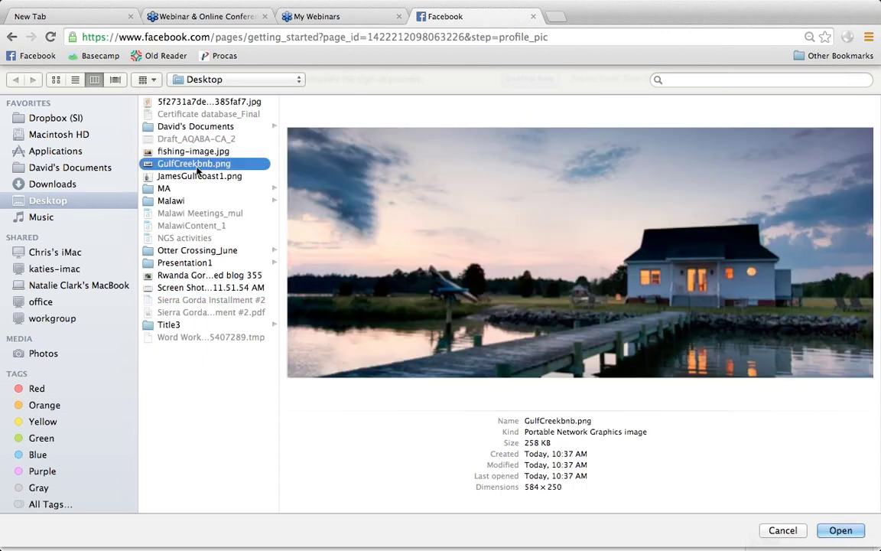
click(192, 176)
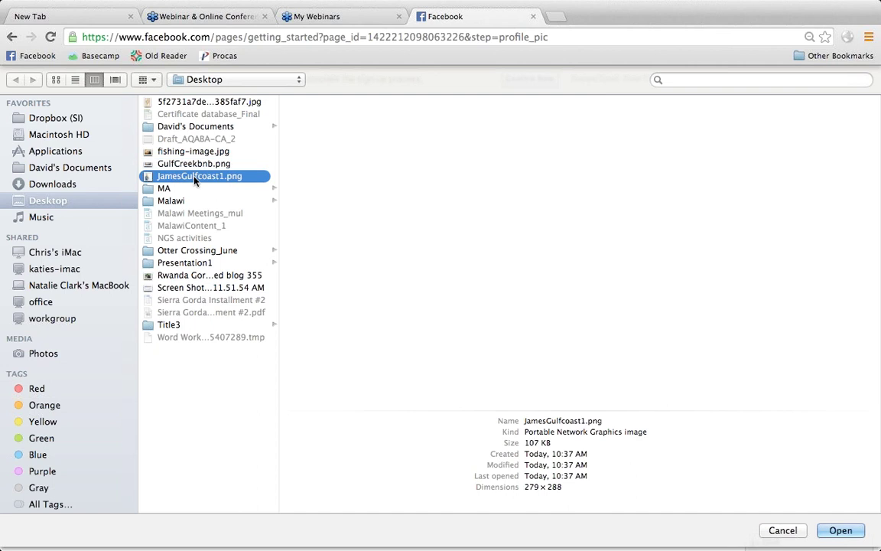
click(841, 531)
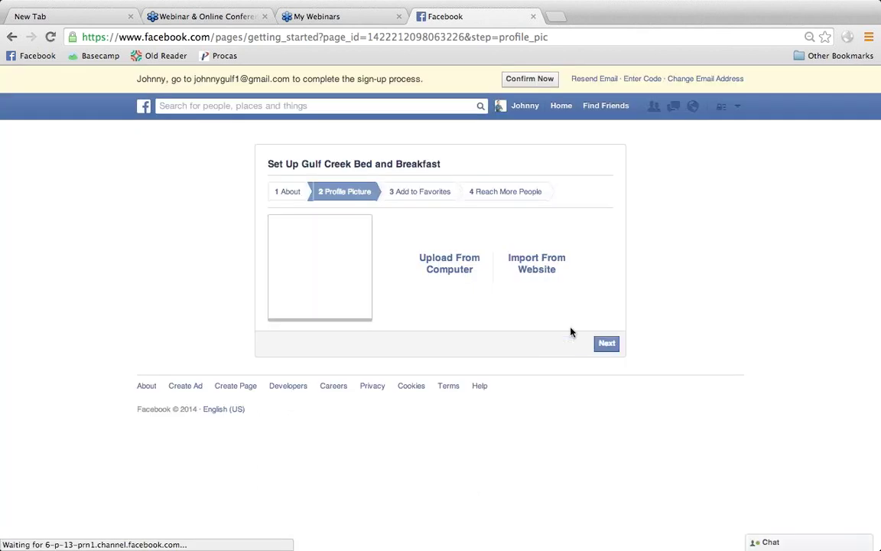
click(606, 344)
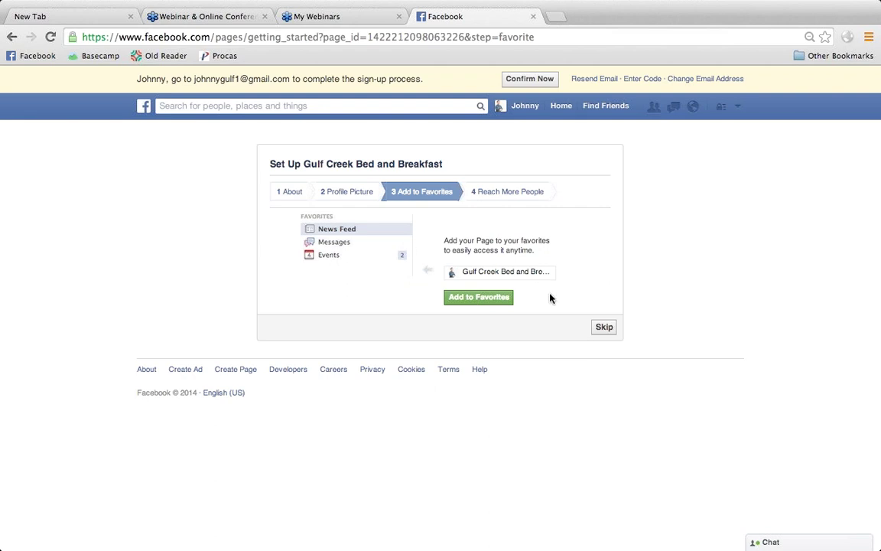
- Skip both the Add to Favorites and Reach More People steps to finish page setup
click(604, 327)
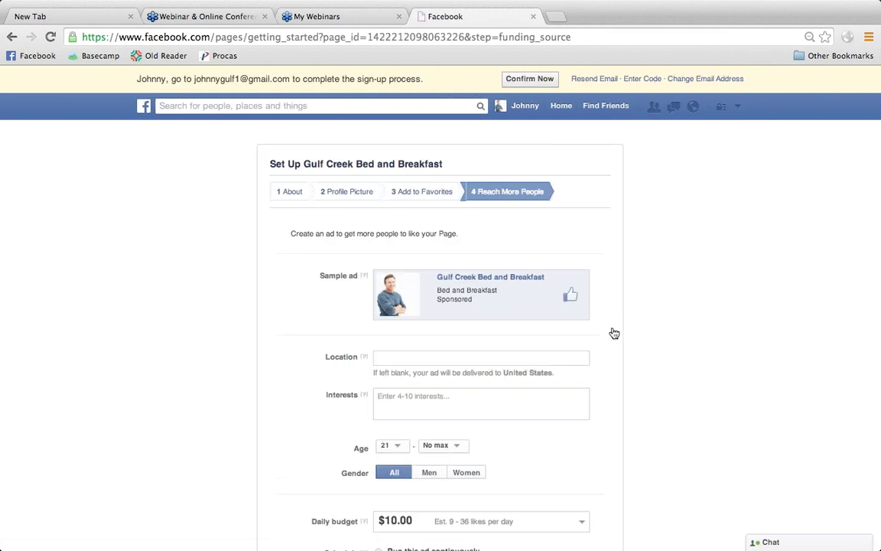
scroll(614, 332, down, 1)
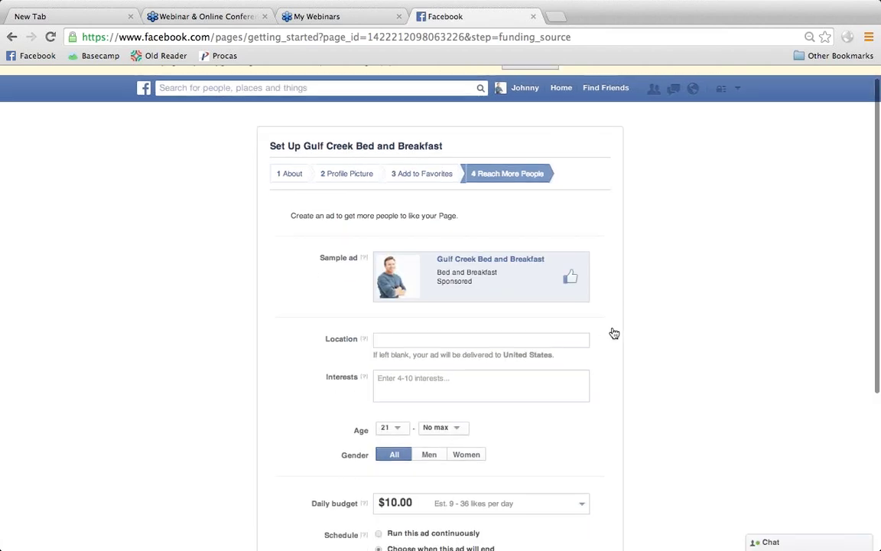
scroll(615, 333, down, 5)
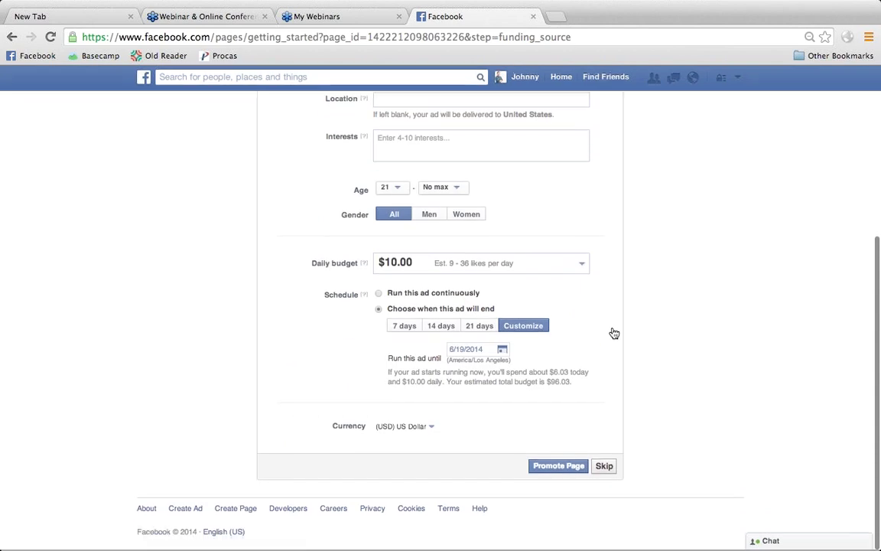
scroll(445, 310, up, 5)
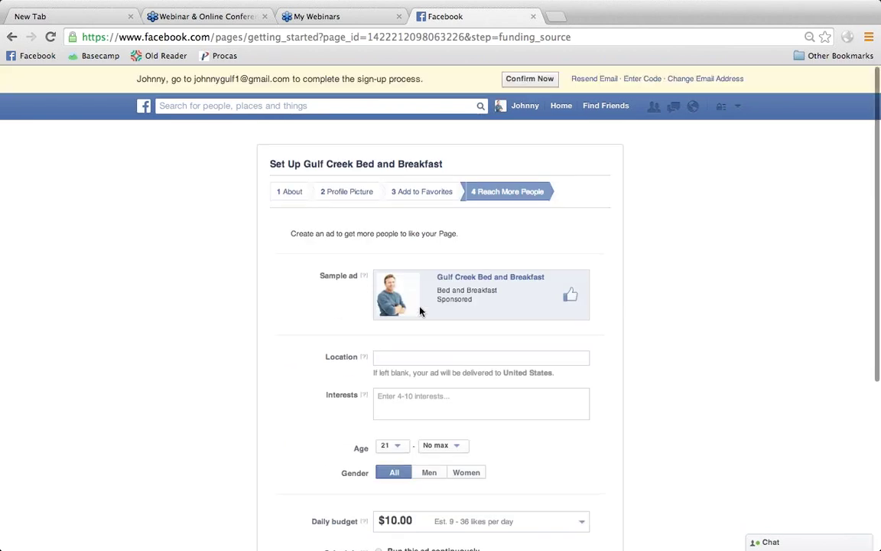
scroll(219, 397, down, 3)
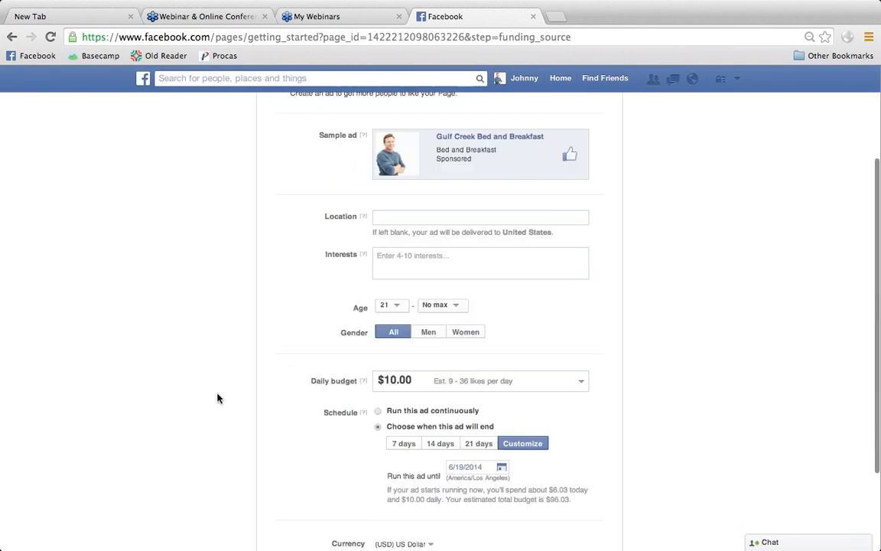
scroll(527, 521, down, 3)
click(606, 468)
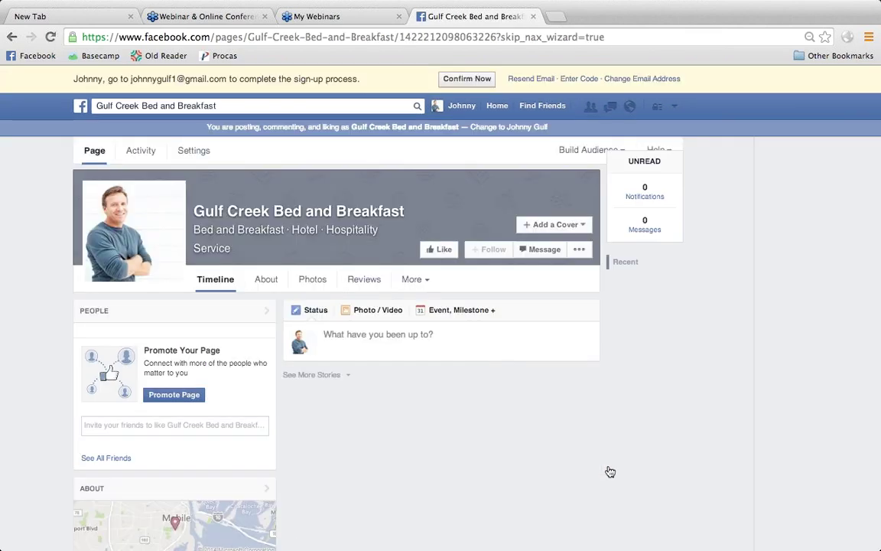
- Scroll through the new page to review its profile photo and categories
mouse_move(135, 242)
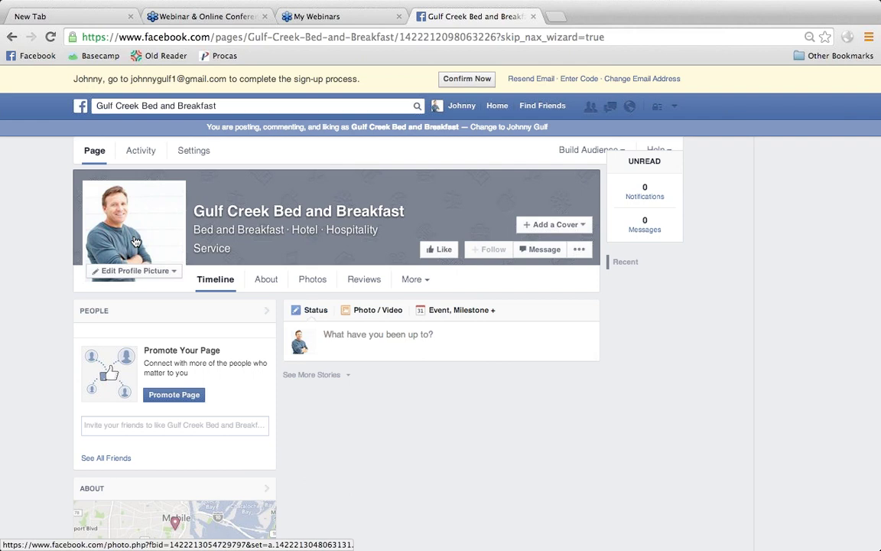
scroll(360, 393, down, 1)
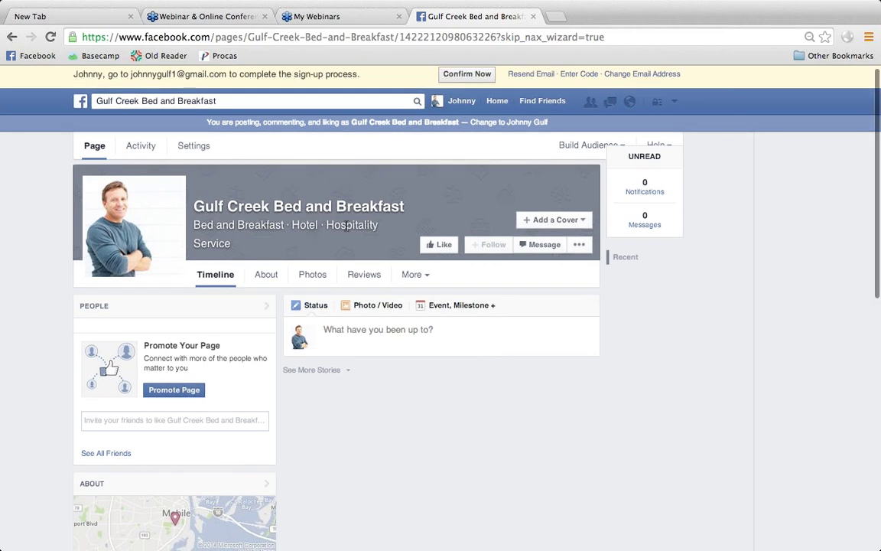
scroll(242, 255, down, 3)
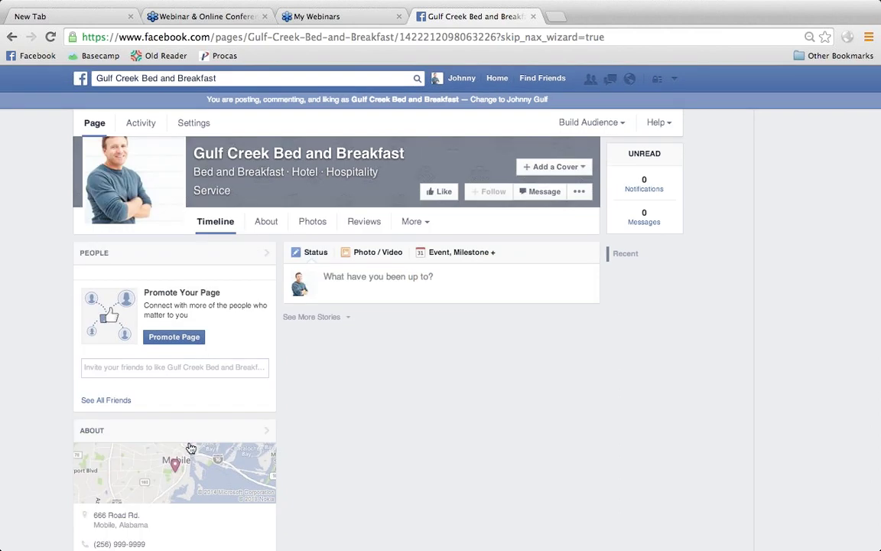
scroll(373, 444, up, 3)
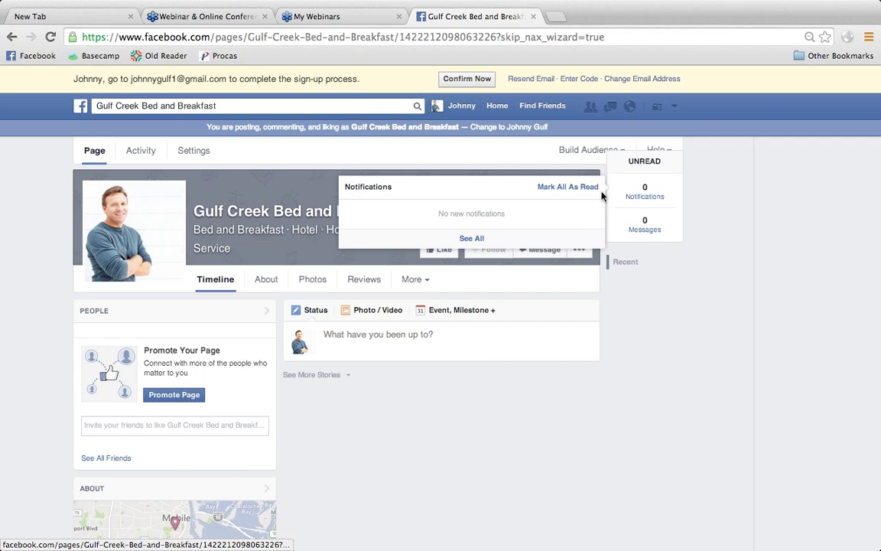
- Dismiss the Notifications list and click into the page's status update box
click(321, 242)
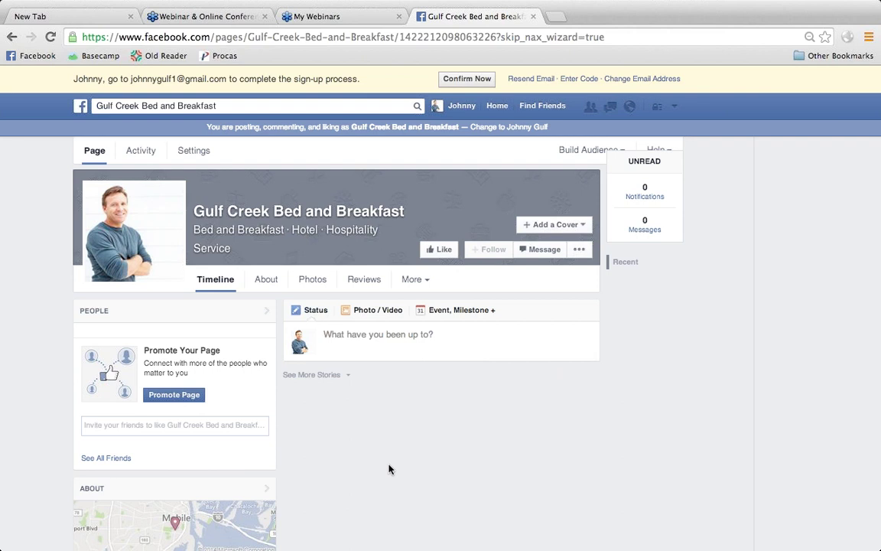
click(356, 337)
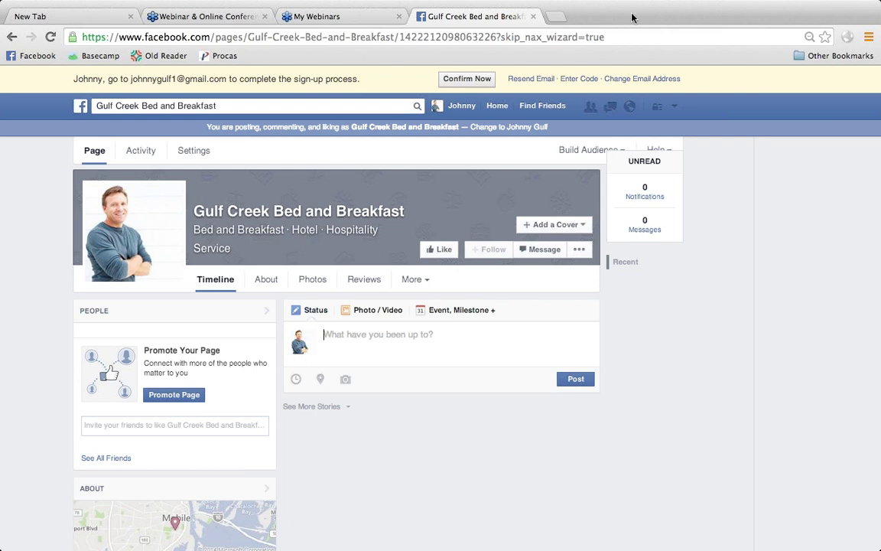
mouse_move(637, 4)
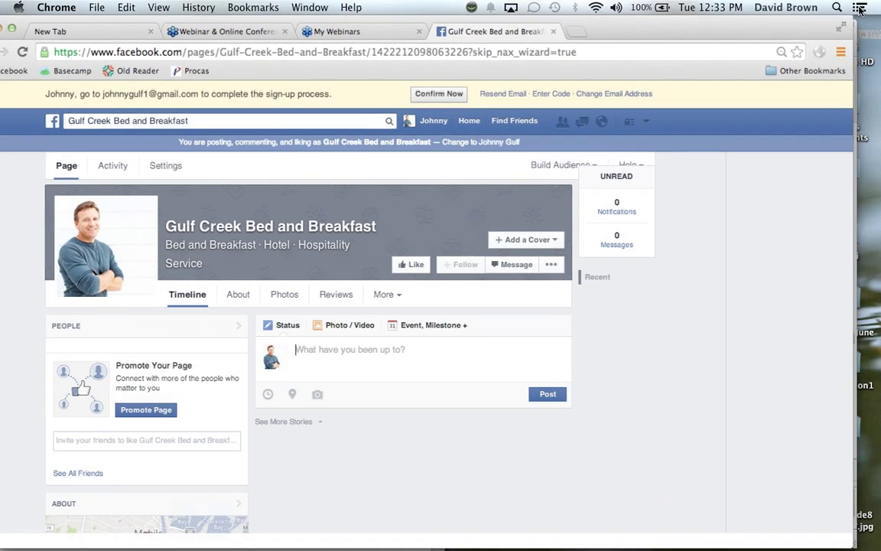
- Exit Chrome full screen and present PowerPoint slide 26, the Marriott Facebook example
click(854, 11)
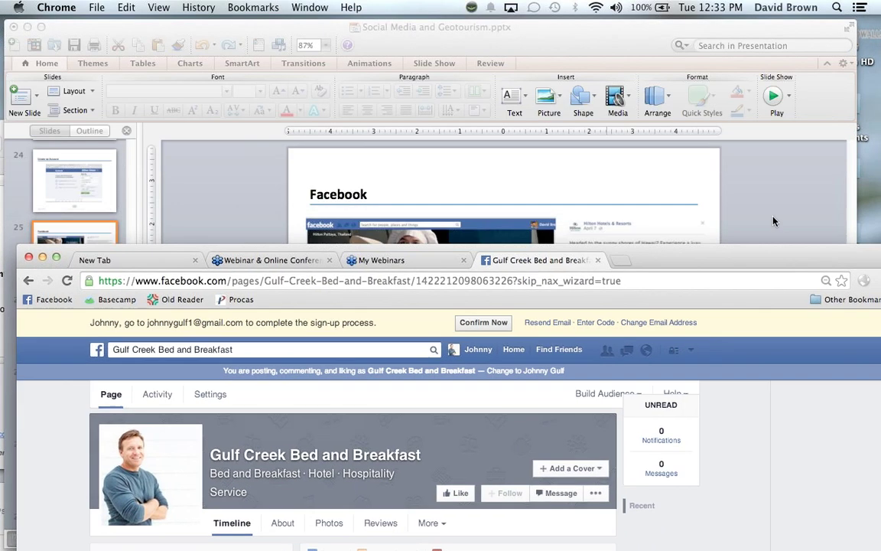
click(708, 203)
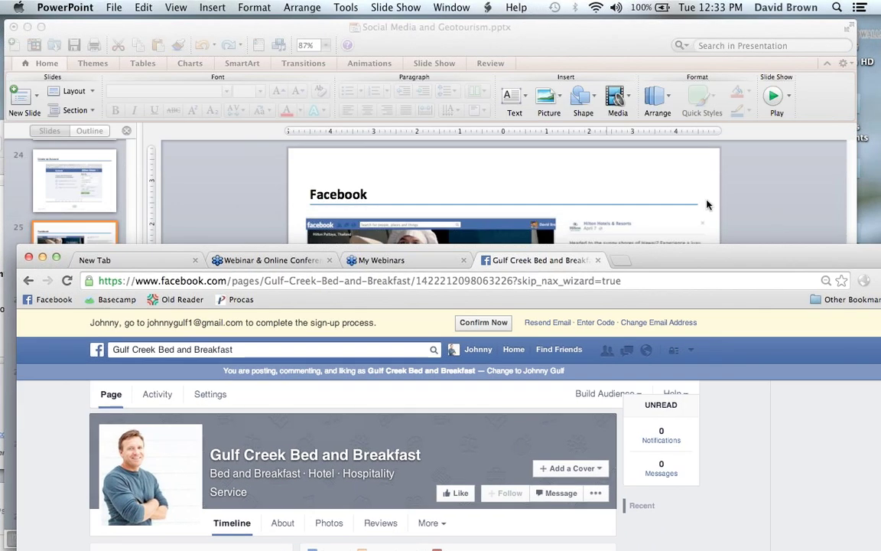
click(65, 352)
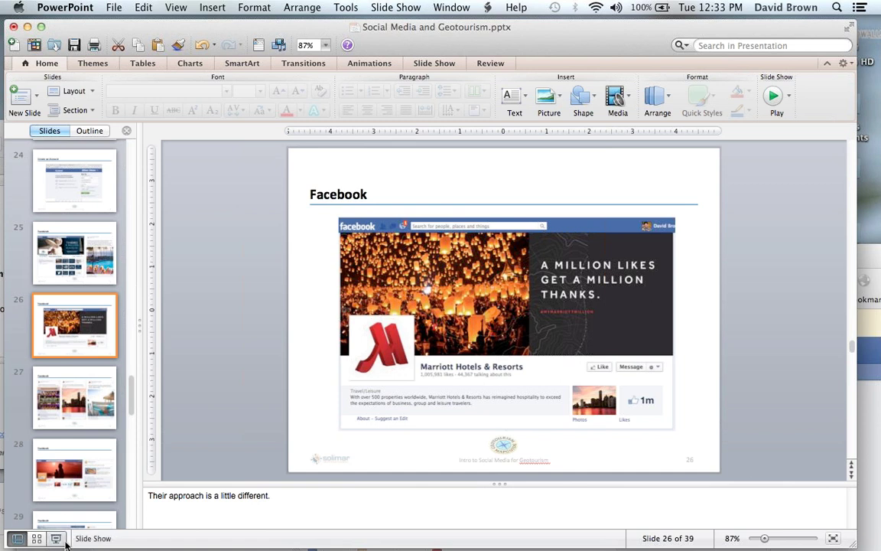
click(65, 542)
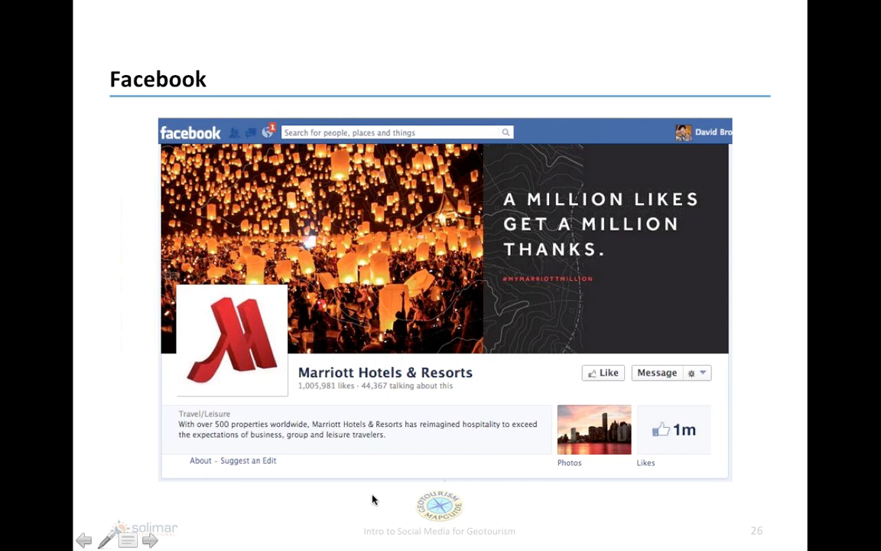
- Advance the slide show to slide 27 with the three Marriott posts
click(148, 540)
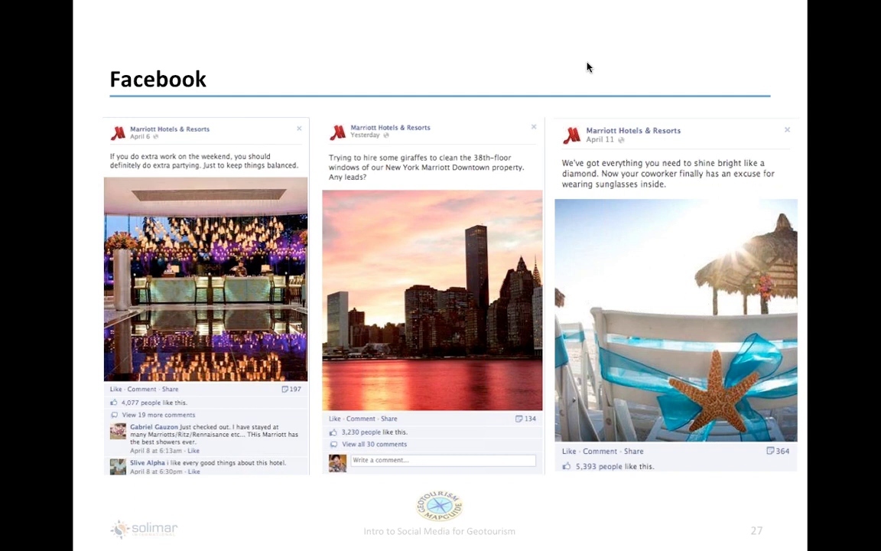
- Step back to Hilton slide 25, then forward past TripIt slide 28 to Texas Tourism slide 29
key(Left)
key(Left)
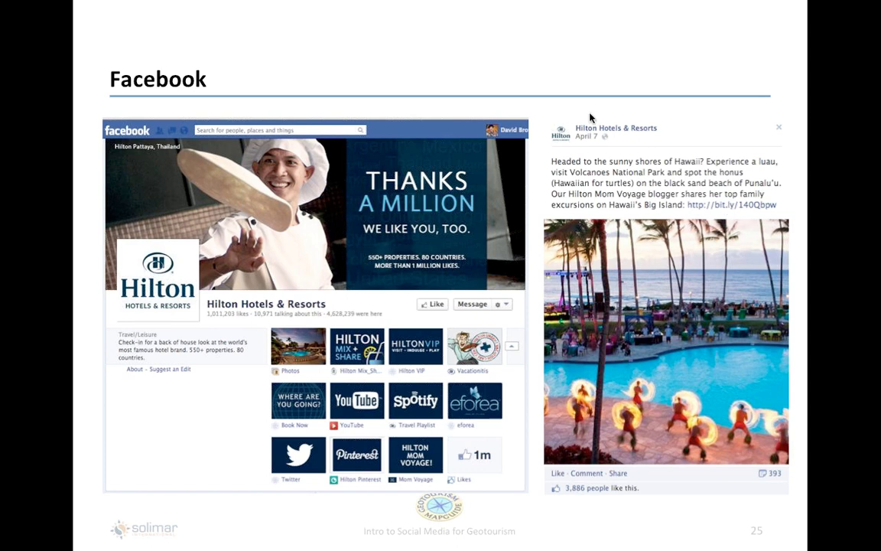
key(Right)
key(Right)
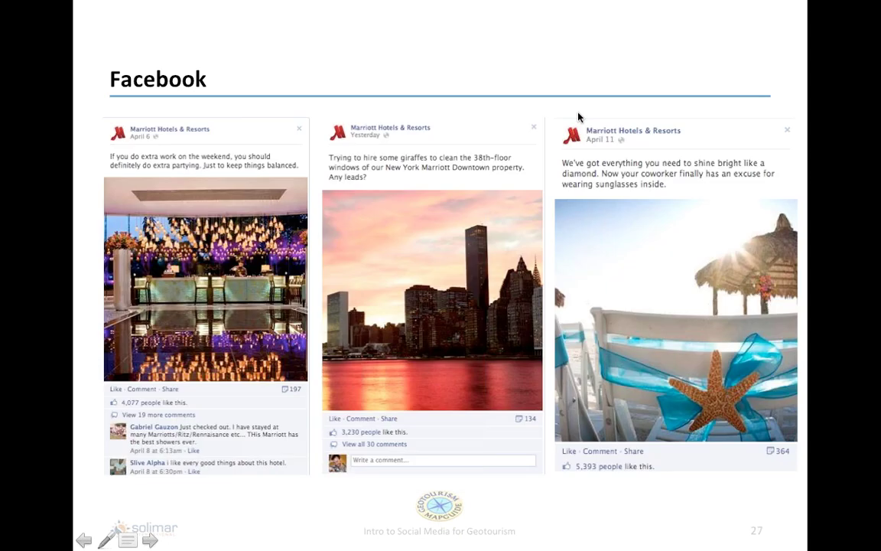
key(Right)
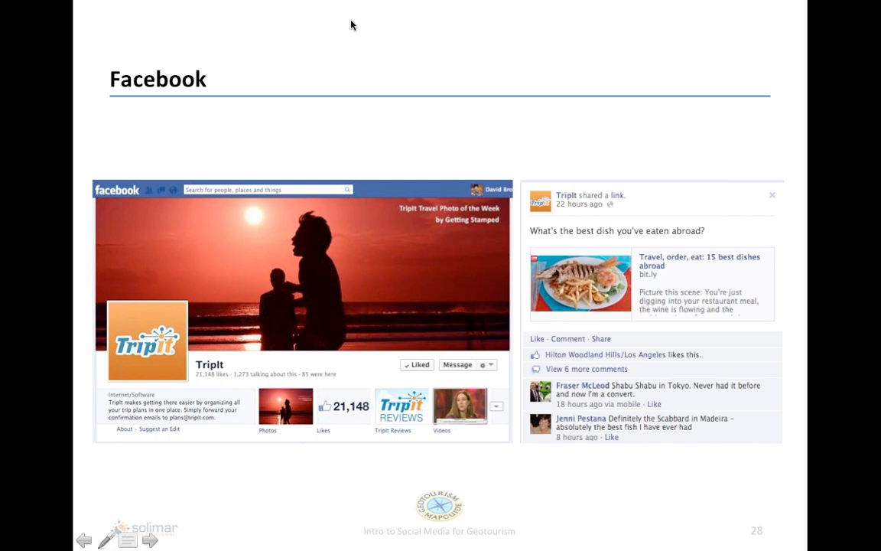
click(371, 134)
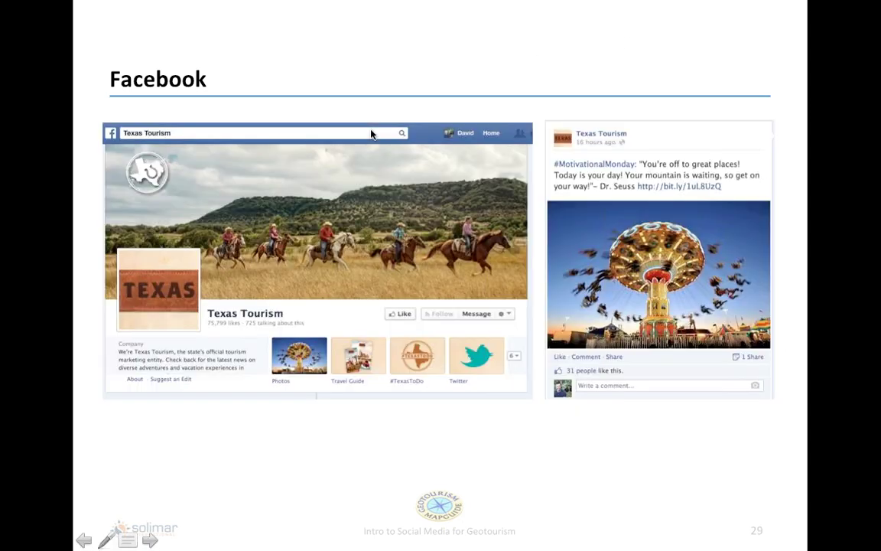